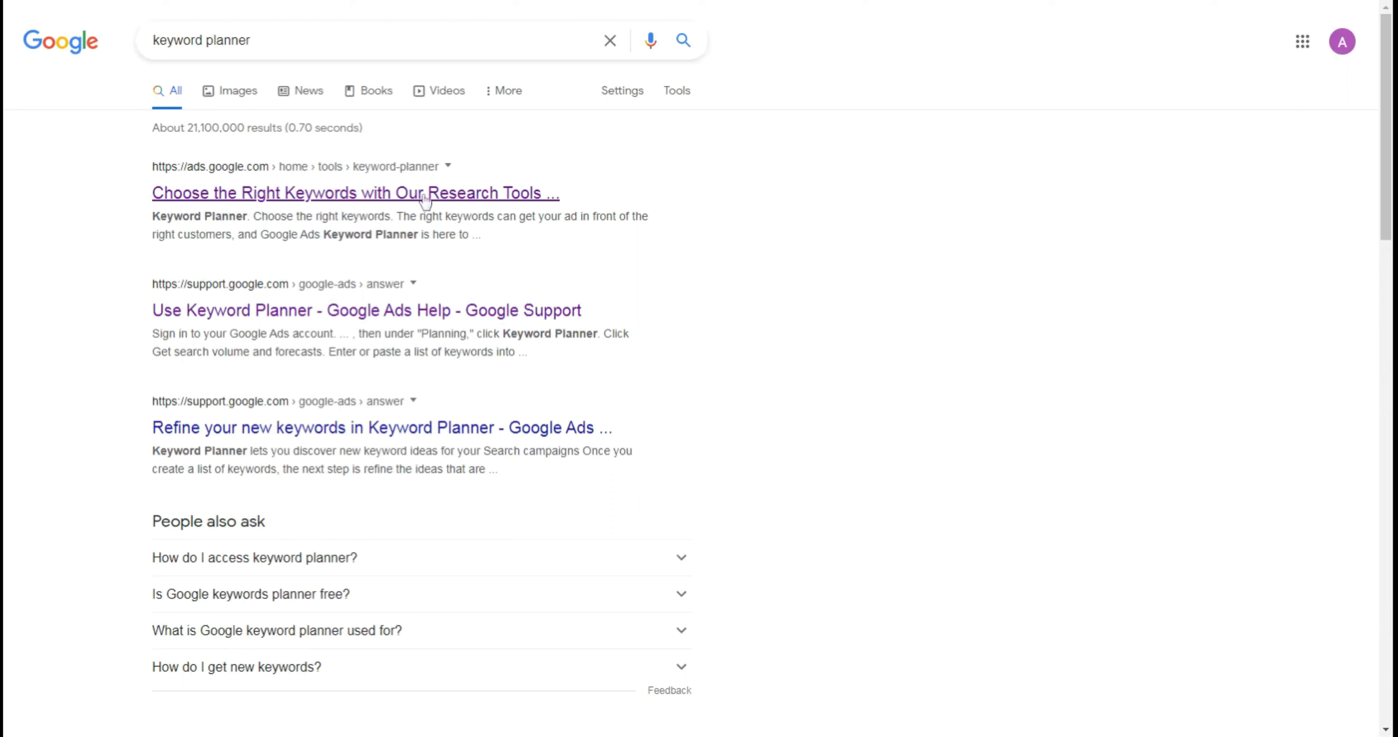
Open Google Ads Keyword Planner from the "keyword planner" search results
{"action": "left_click", "coordinate": [425, 193]}
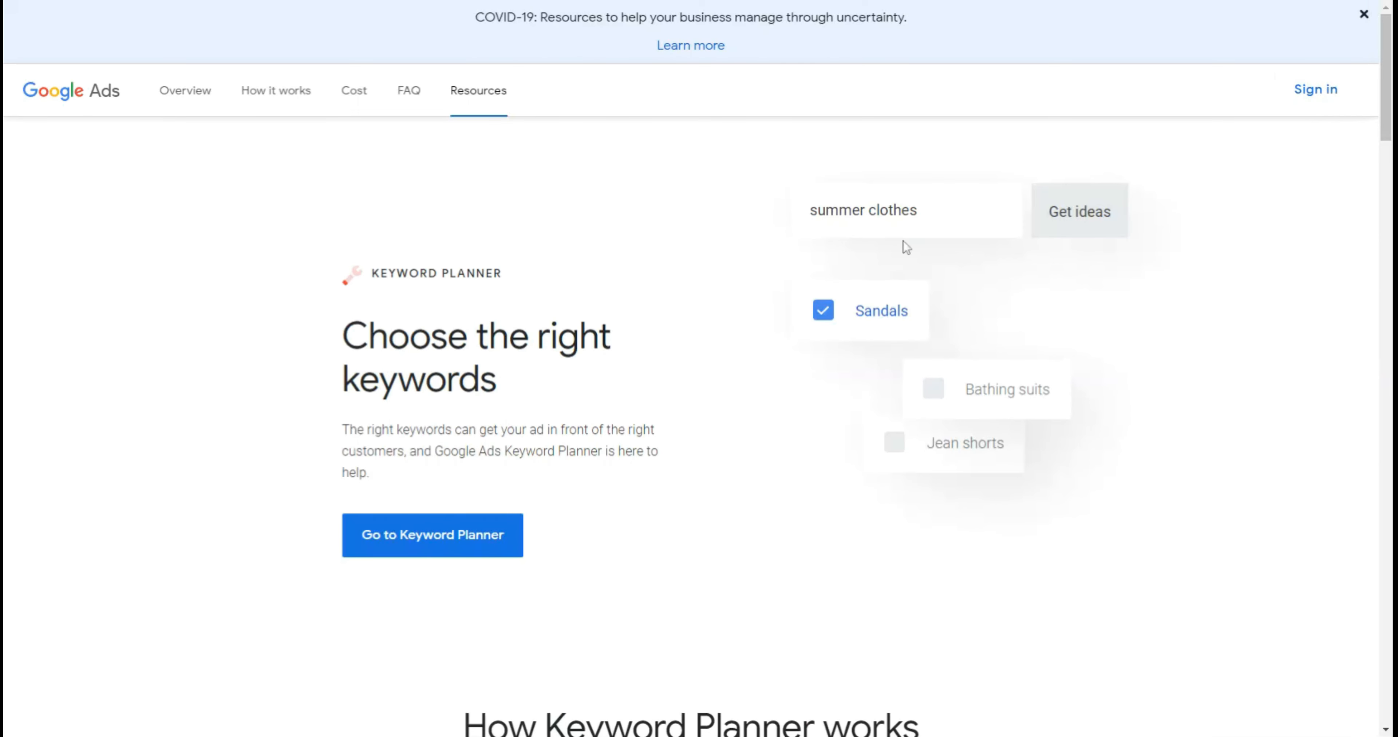
{"action": "scroll", "coordinate": [651, 271], "scroll_direction": "down", "scroll_amount": 2}
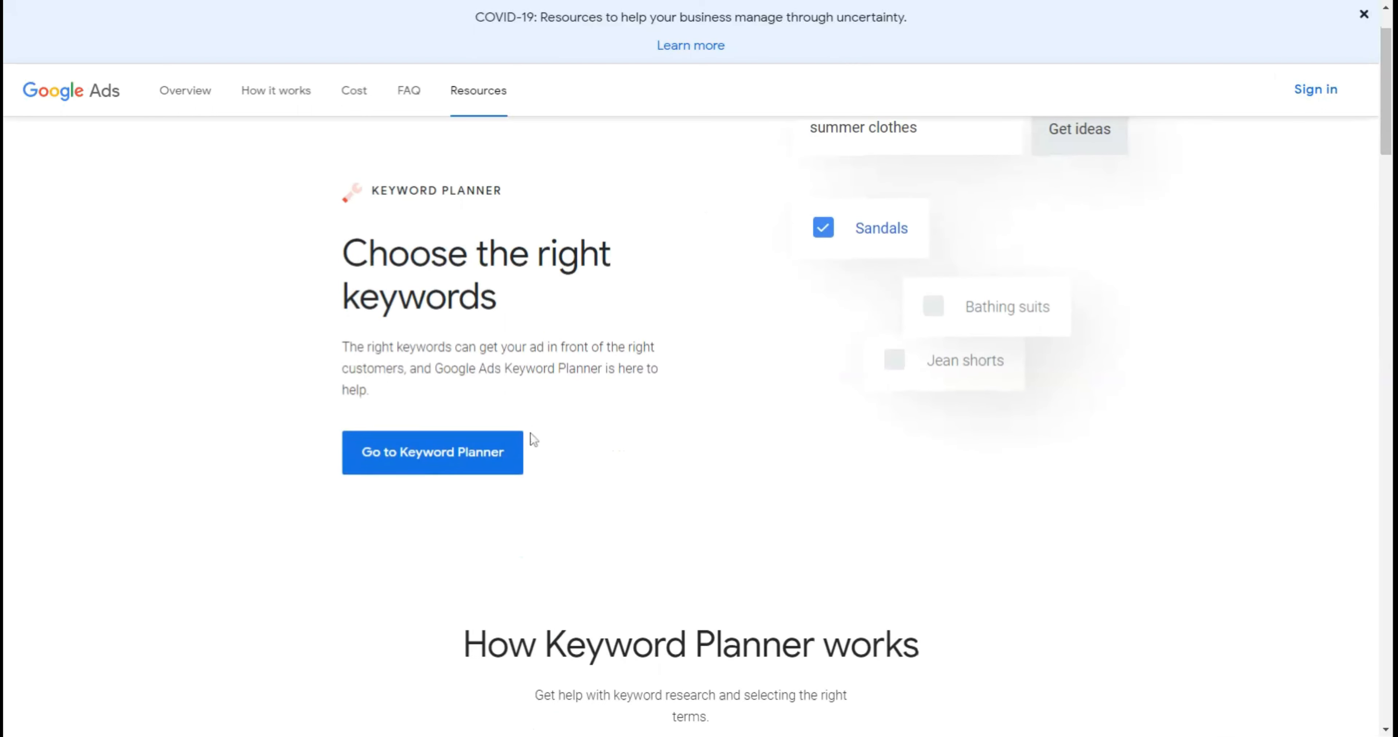
{"action": "left_click", "coordinate": [453, 458]}
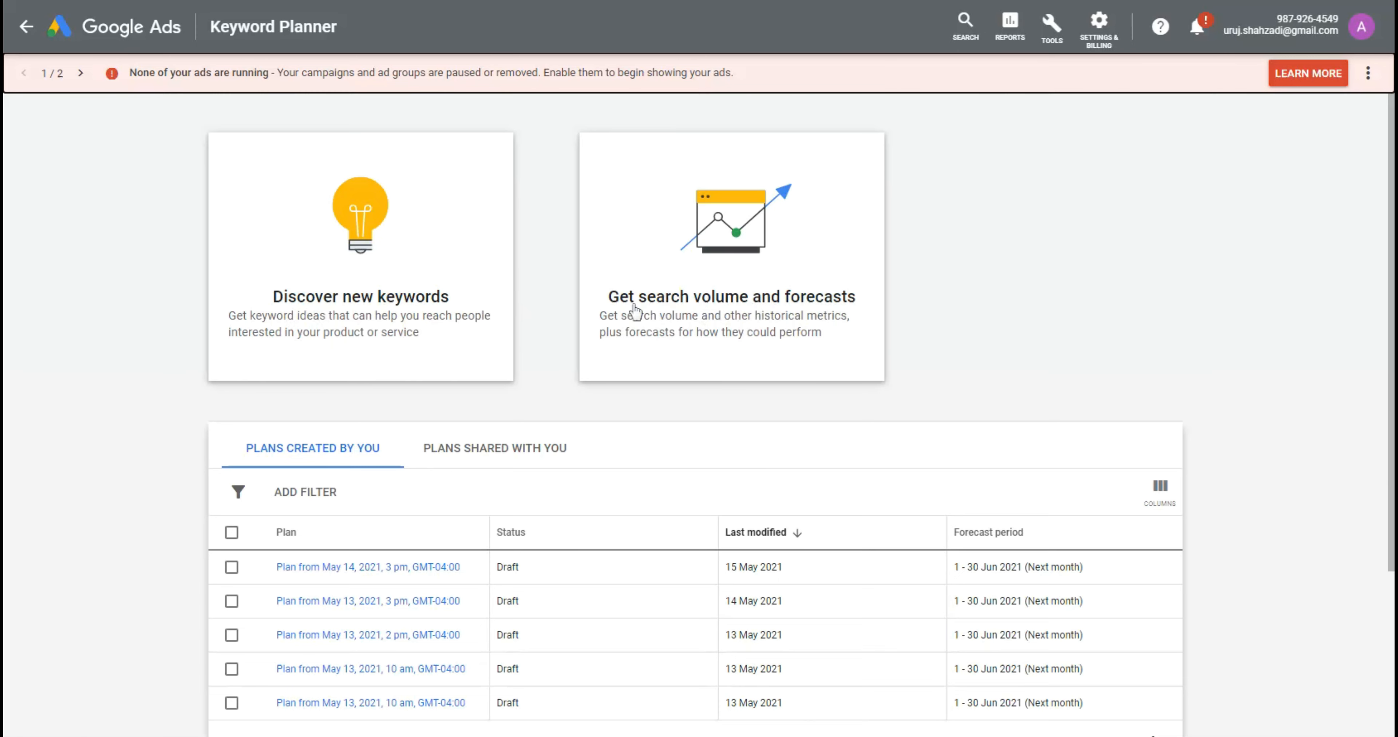
Discover new keywords starting from the phrase "earn money online" and get the results
{"action": "scroll", "coordinate": [405, 290], "scroll_direction": "down", "scroll_amount": 2}
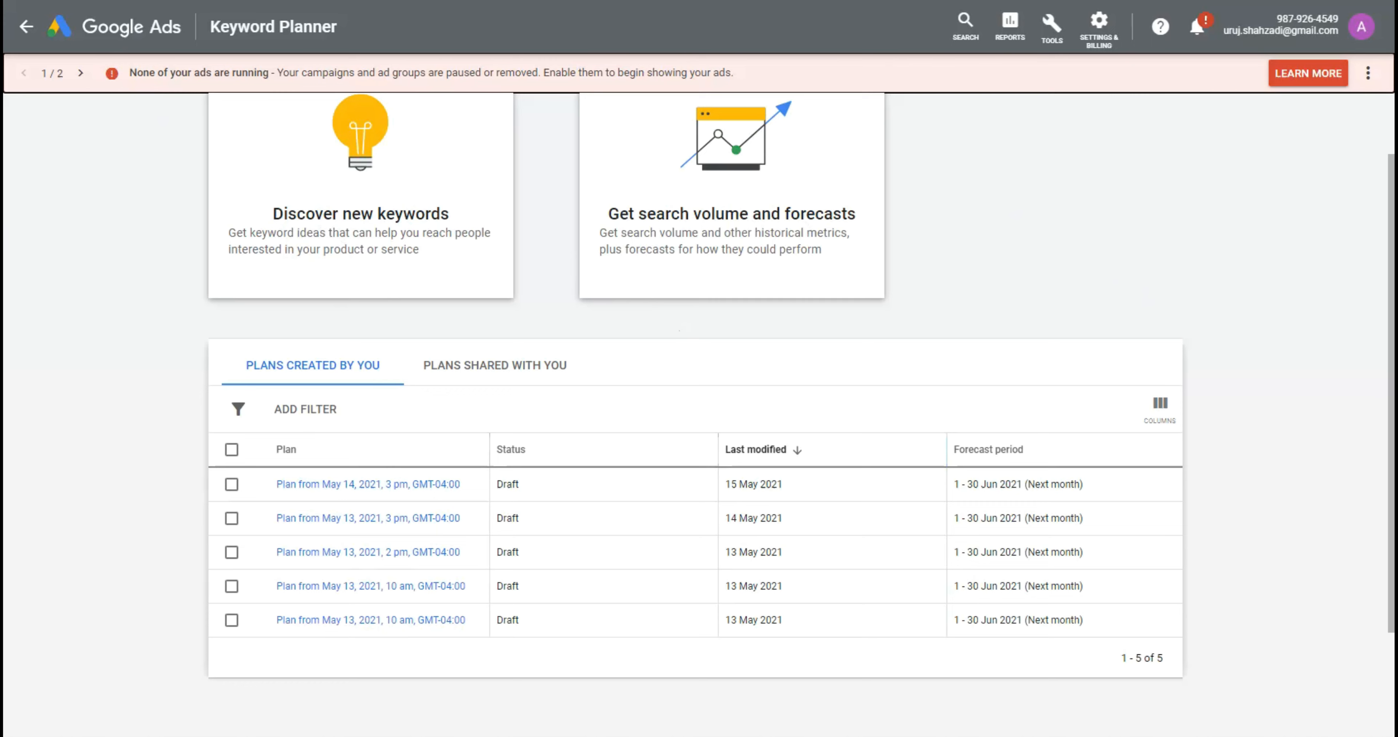
{"action": "left_click", "coordinate": [329, 222]}
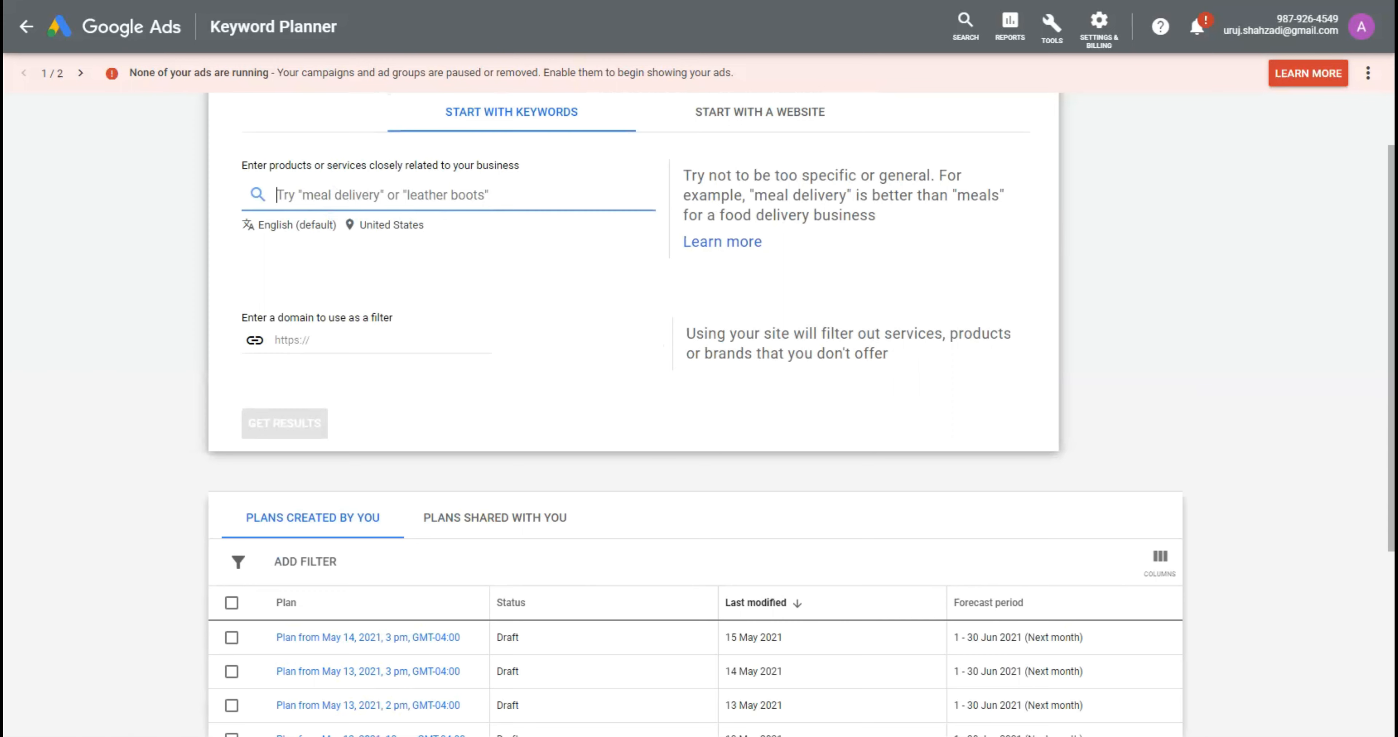
{"action": "type", "text": "earn m"}
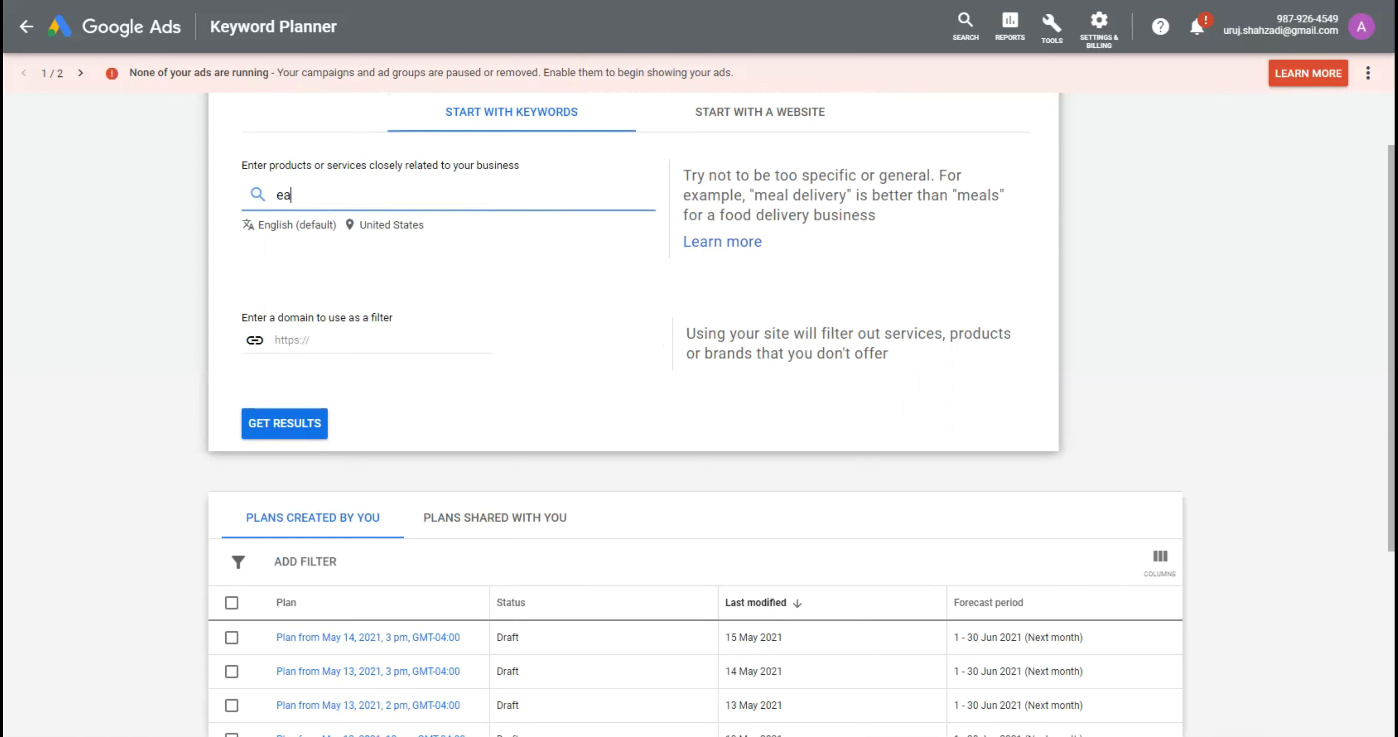
{"action": "type", "text": "oney"}
{"action": "key", "text": "ctrl+a"}
{"action": "key", "text": "BackSpace"}
{"action": "type", "text": "earn money online"}
{"action": "left_click", "coordinate": [273, 428]}
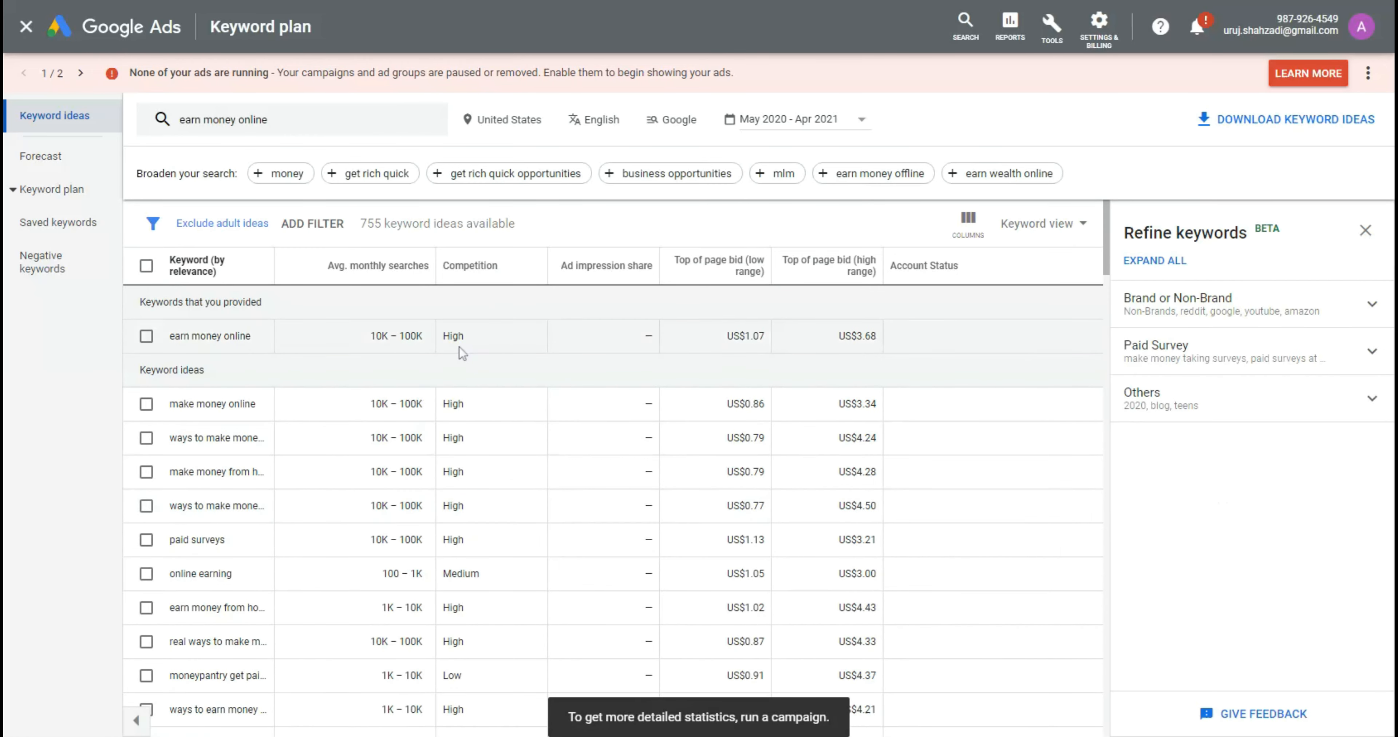
Examine the keyword ideas with their monthly searches, competition and bid ranges, and check which filters are available
{"action": "scroll", "coordinate": [553, 340], "scroll_direction": "down", "scroll_amount": 6}
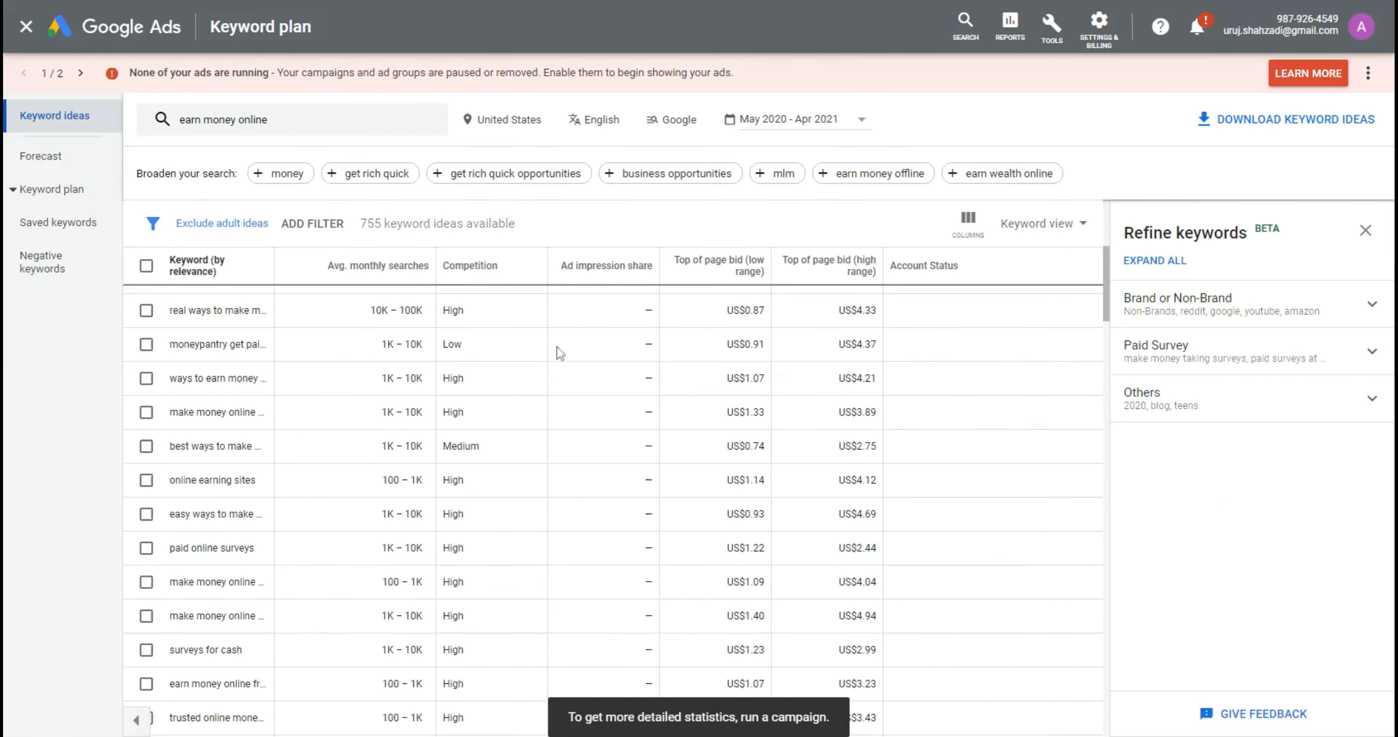
{"action": "scroll", "coordinate": [556, 347], "scroll_direction": "down", "scroll_amount": 6}
{"action": "scroll", "coordinate": [556, 353], "scroll_direction": "up", "scroll_amount": 15}
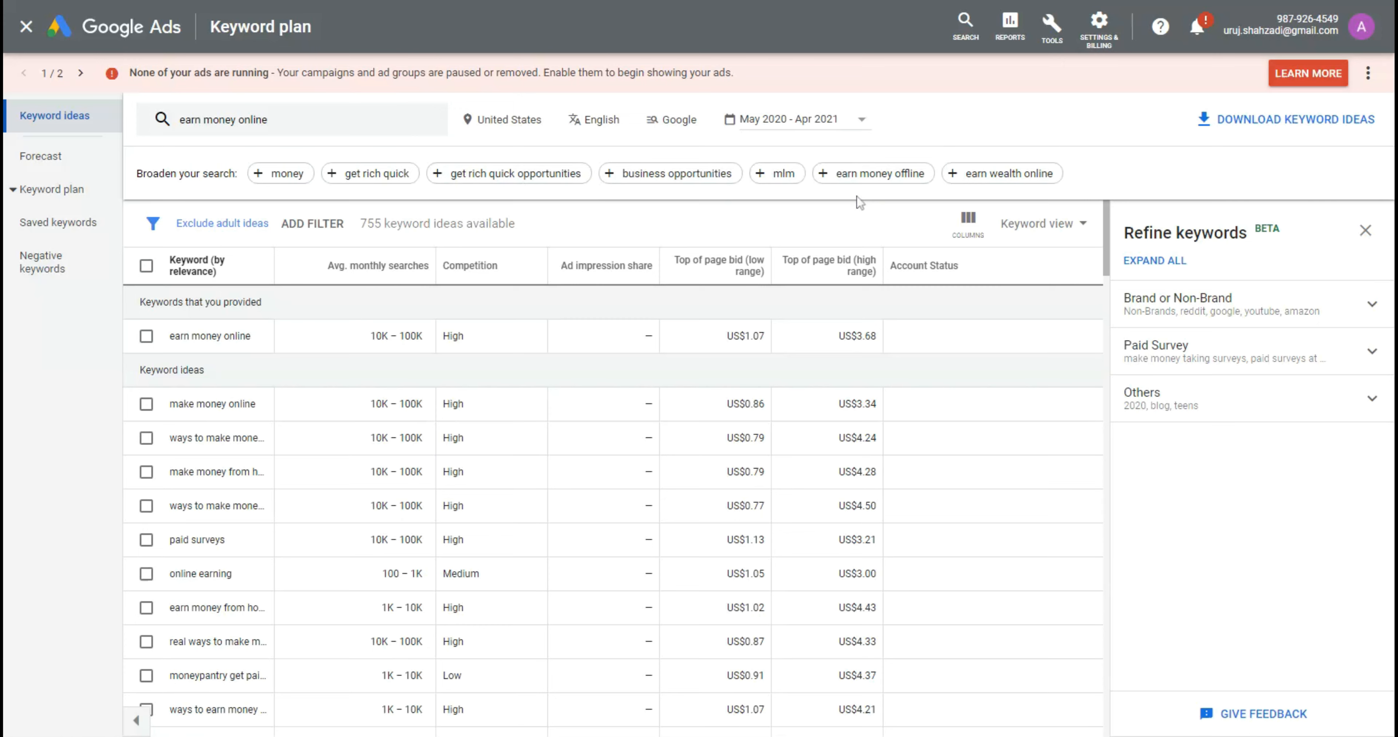
{"action": "mouse_move", "coordinate": [766, 276]}
{"action": "left_click", "coordinate": [318, 230]}
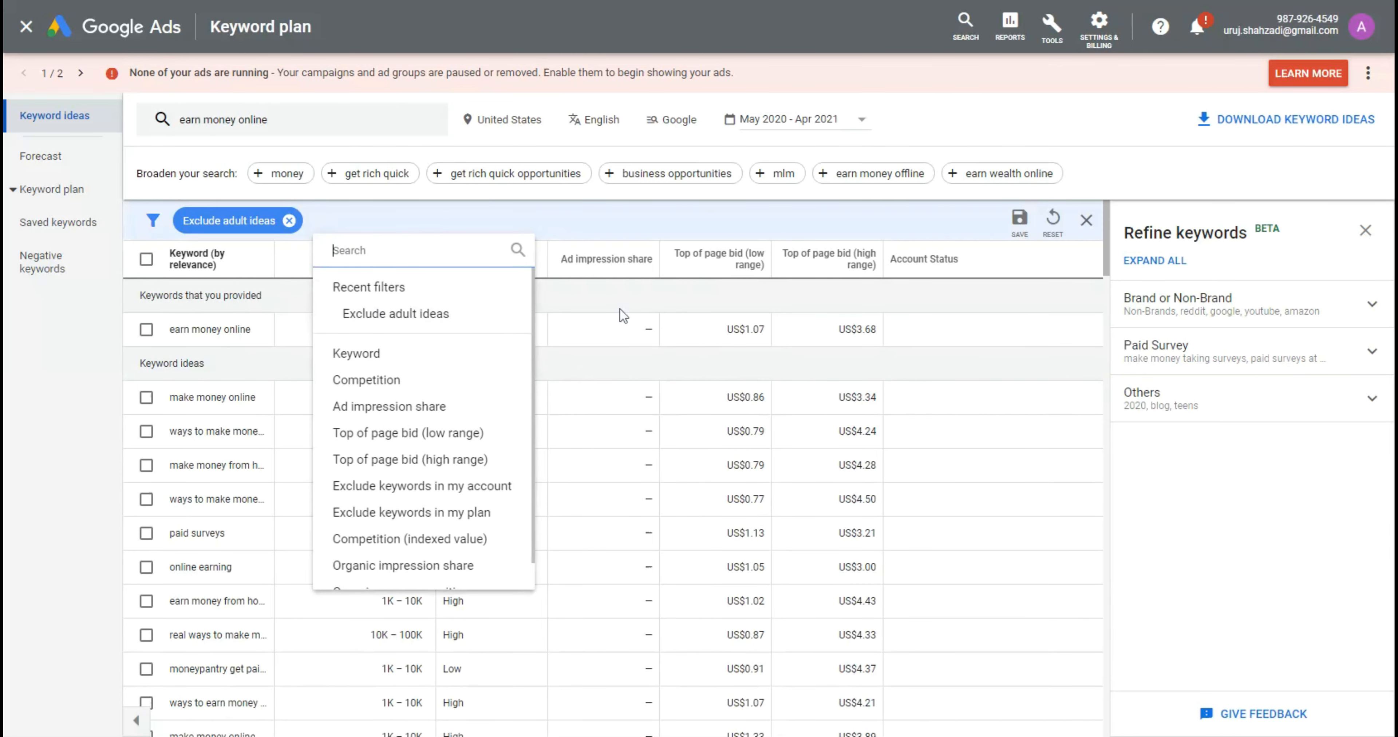
{"action": "scroll", "coordinate": [623, 316], "scroll_direction": "down", "scroll_amount": 1}
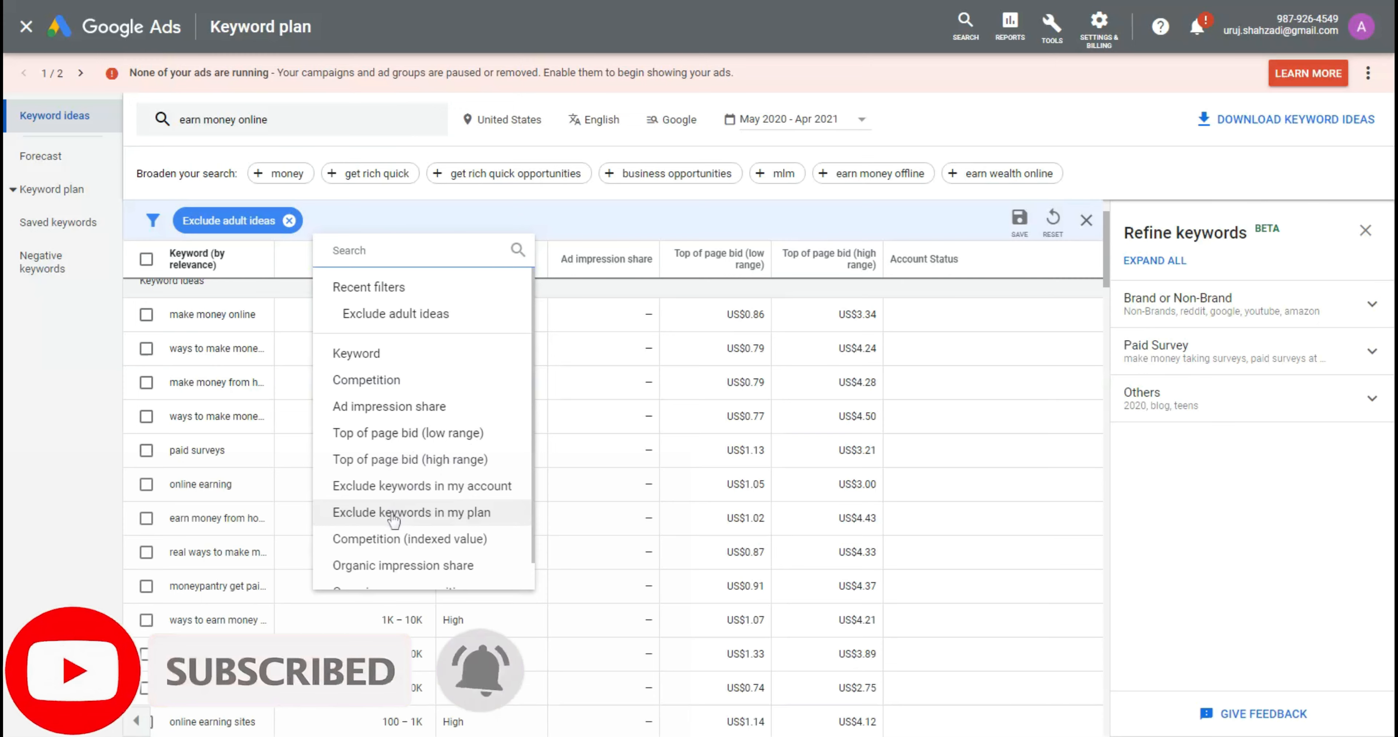
{"action": "scroll", "coordinate": [375, 574], "scroll_direction": "down", "scroll_amount": 1}
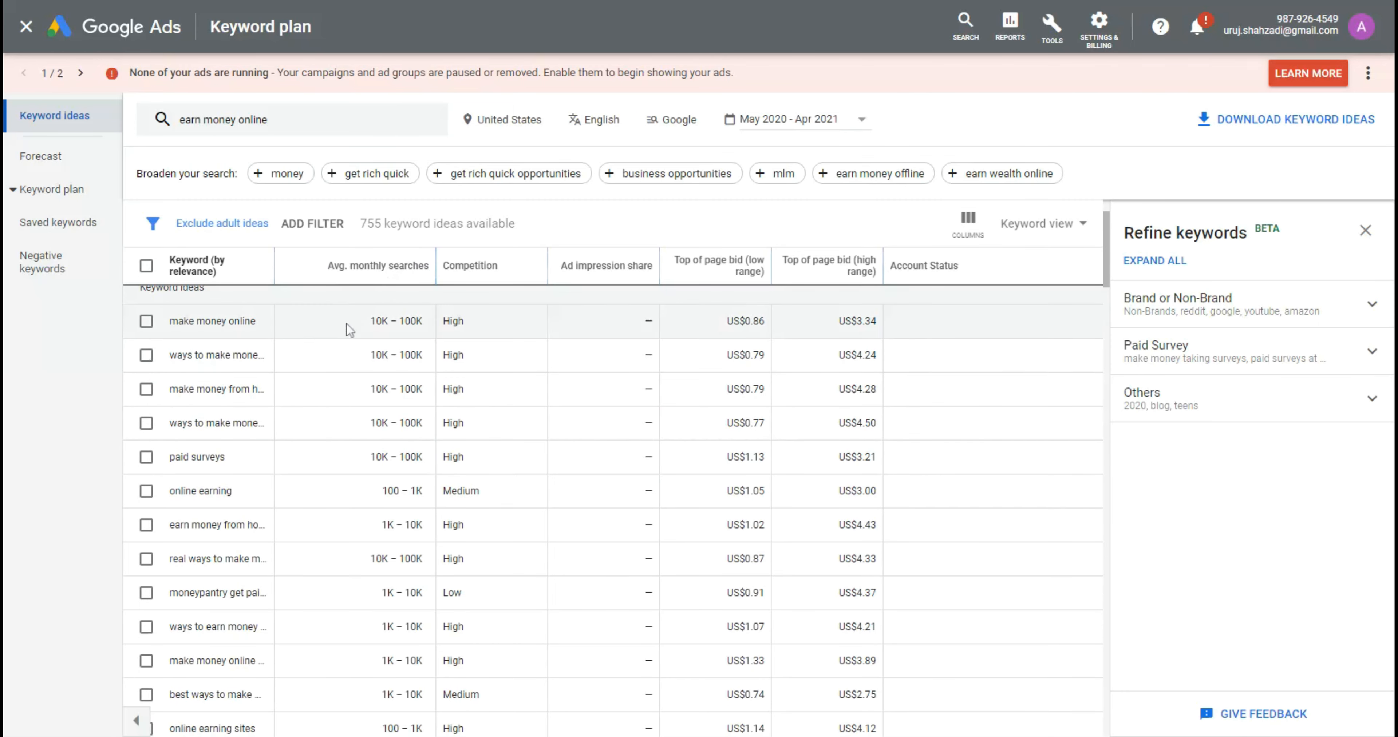
{"action": "scroll", "coordinate": [259, 337], "scroll_direction": "up", "scroll_amount": 2}
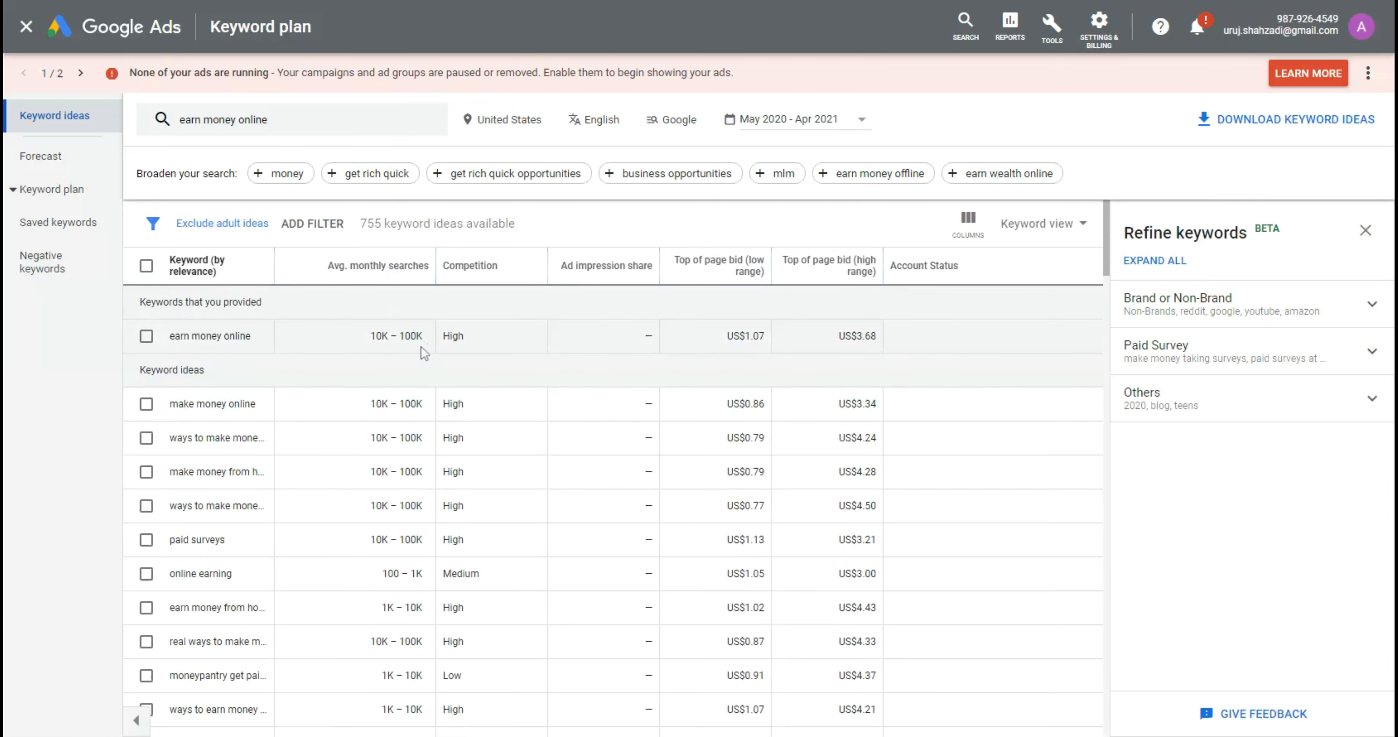
{"action": "mouse_move", "coordinate": [489, 279]}
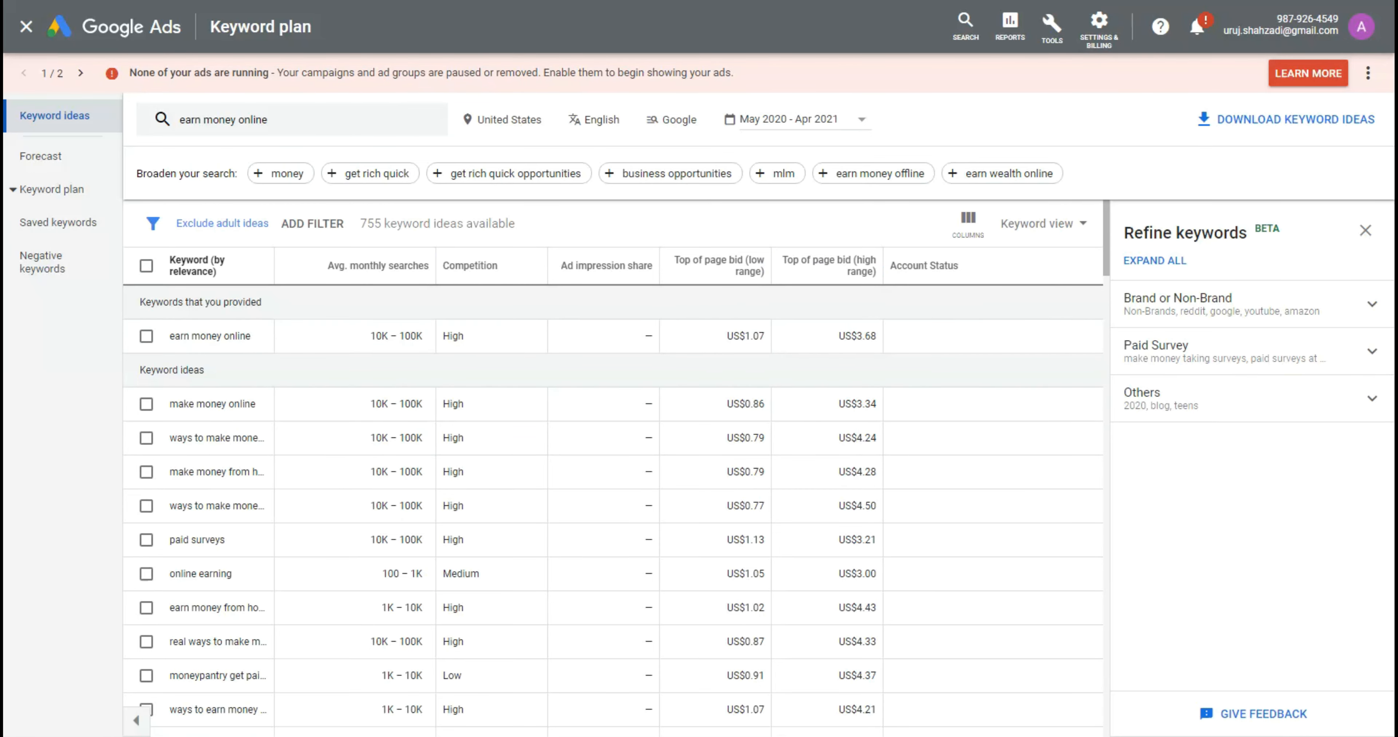
Return to the planner's start page and get search volume and forecasts for the keyword "pizza party"
{"action": "key", "text": "alt+Left"}
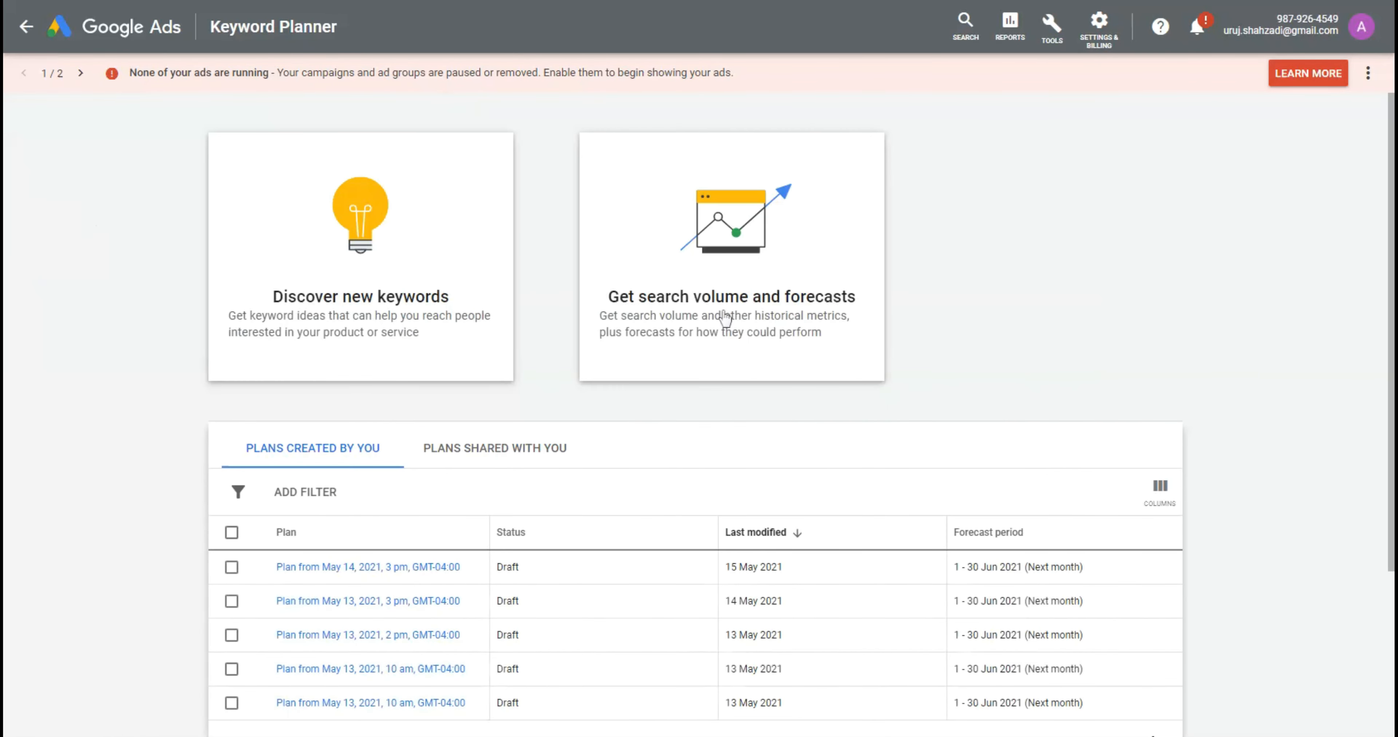
{"action": "left_click", "coordinate": [792, 312]}
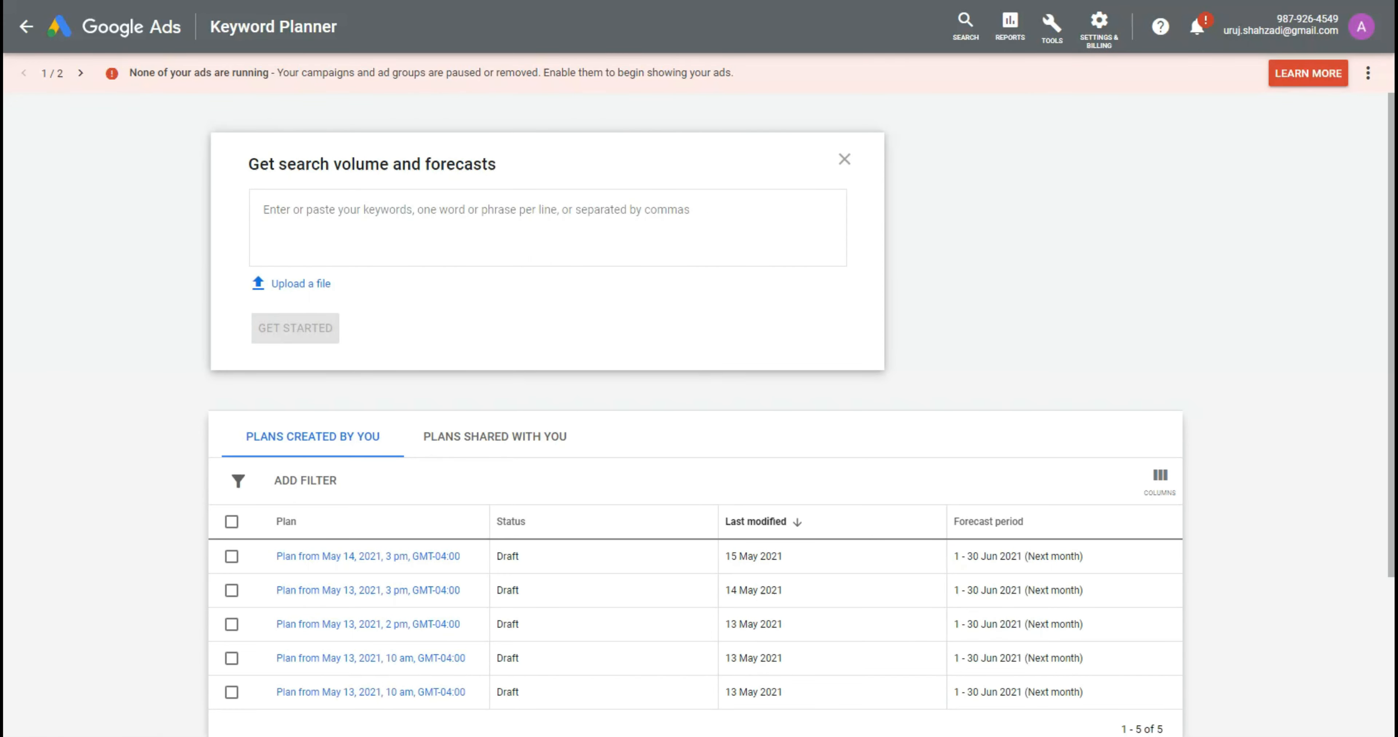
{"action": "type", "text": "pizza party"}
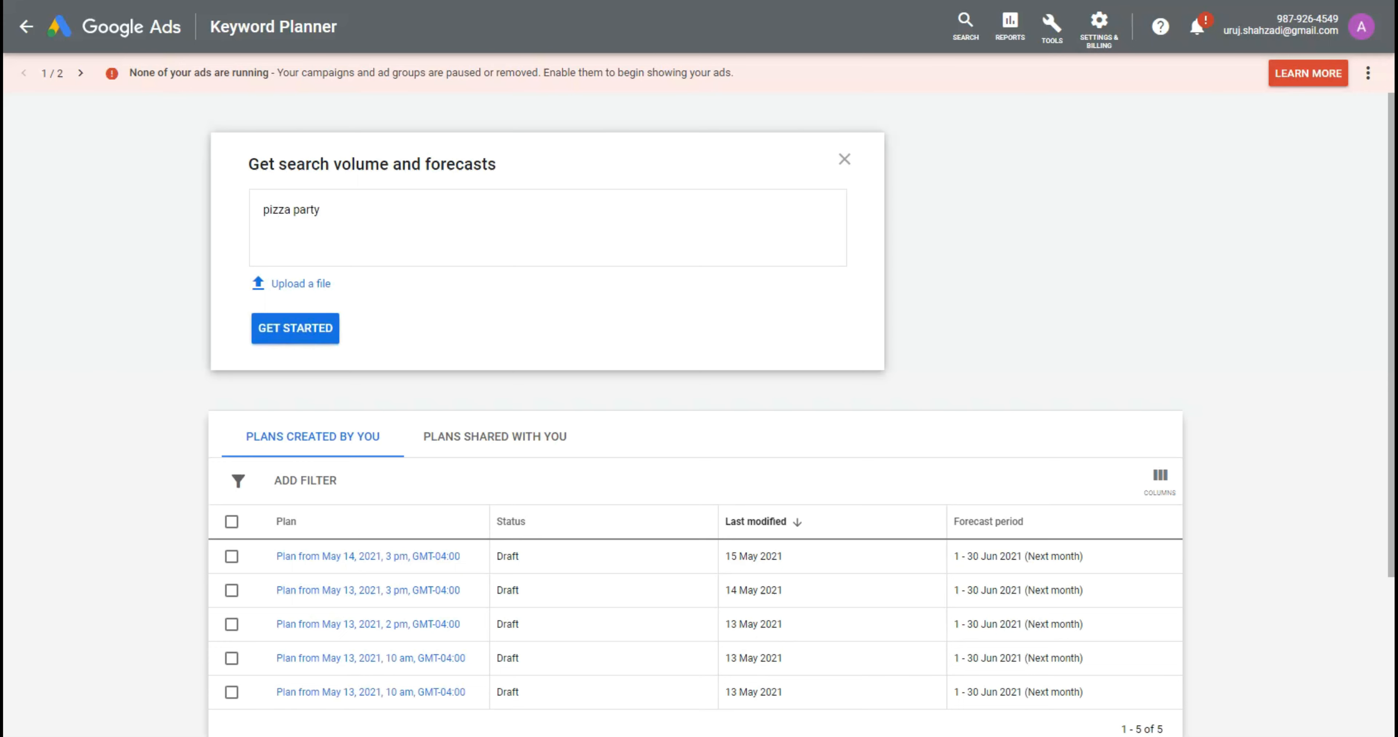
{"action": "left_click", "coordinate": [308, 330]}
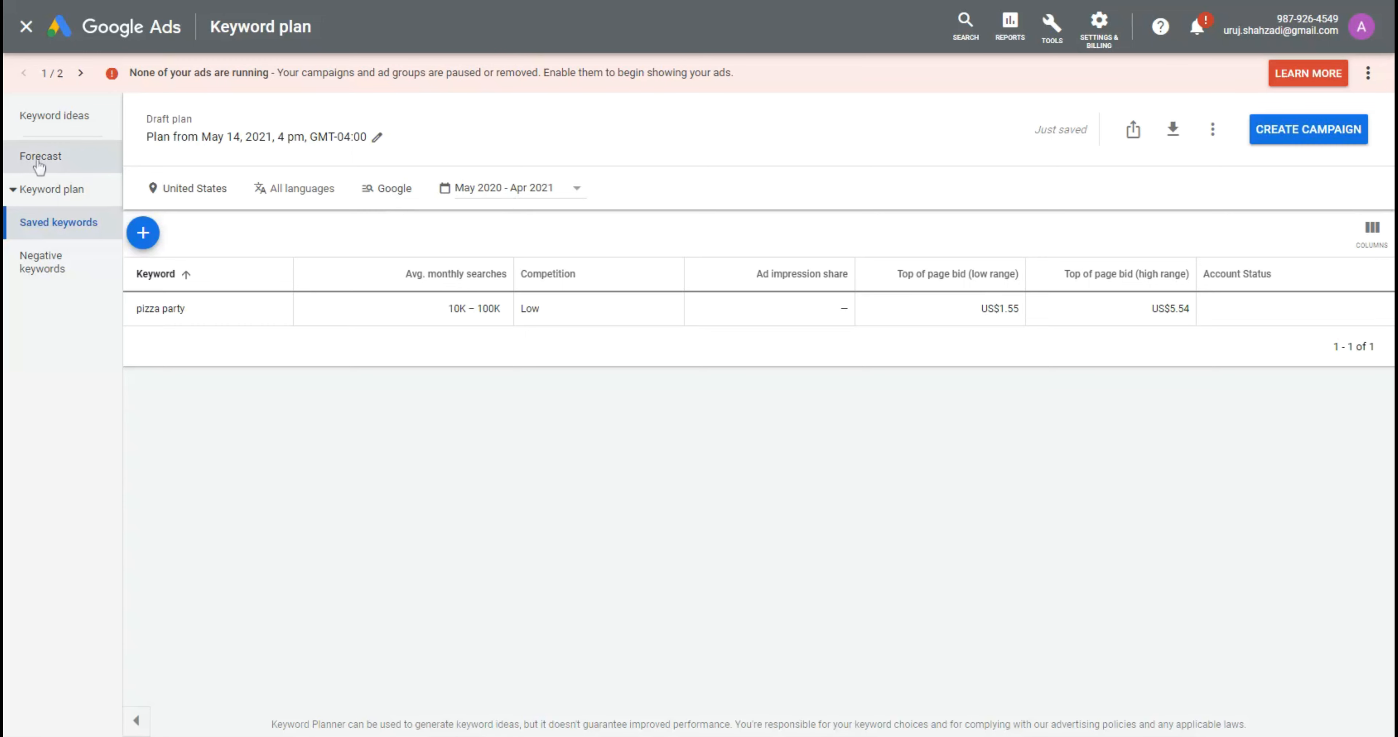
Open the plan's forecast and examine the estimated clicks and cost, the forecast over the next year and the device breakdown
{"action": "left_click", "coordinate": [68, 158]}
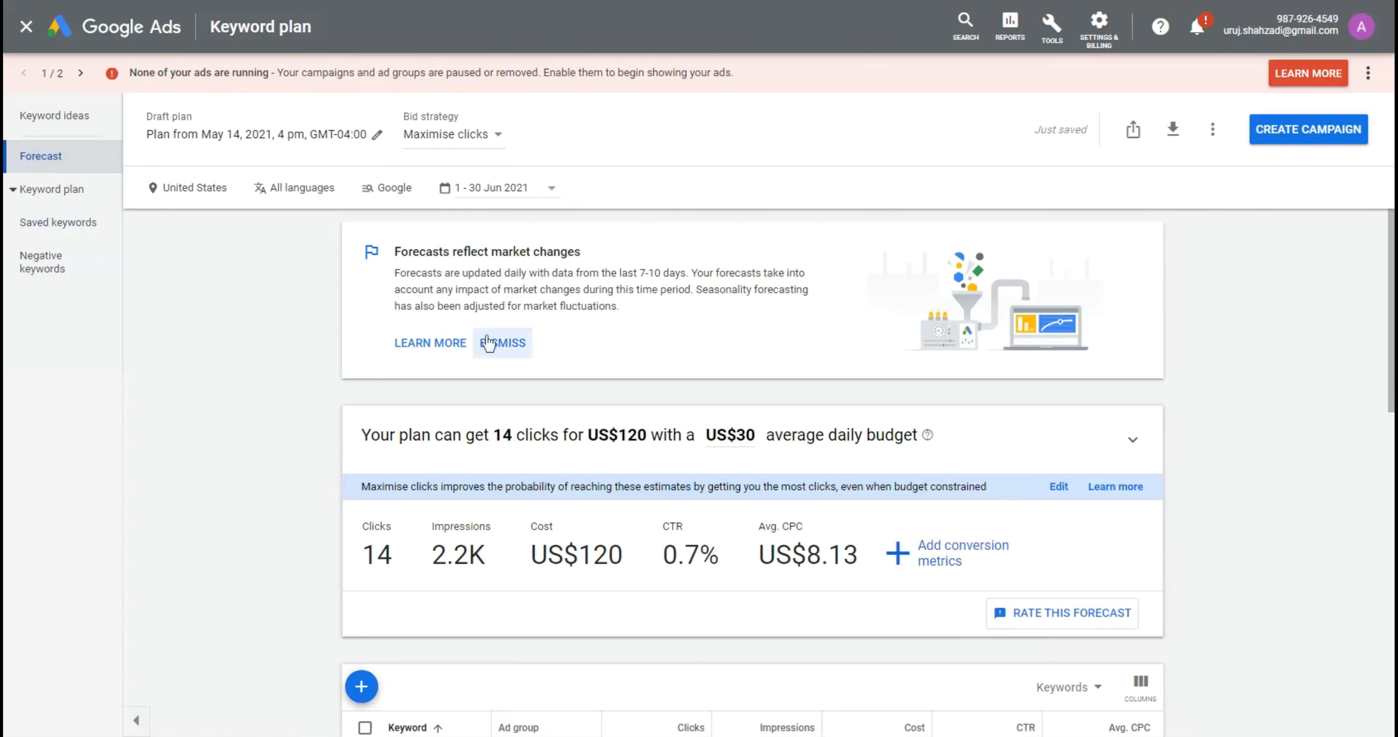
{"action": "scroll", "coordinate": [743, 342], "scroll_direction": "down", "scroll_amount": 2}
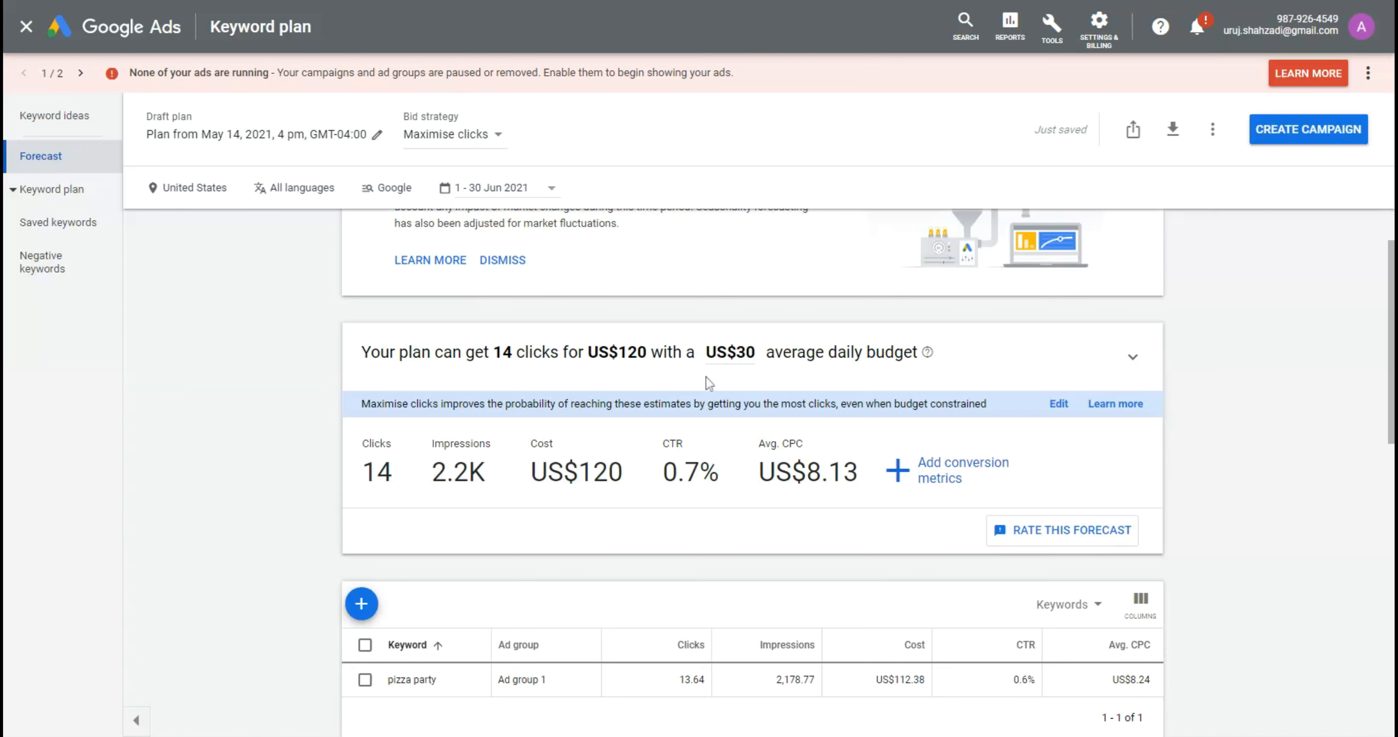
{"action": "scroll", "coordinate": [706, 377], "scroll_direction": "down", "scroll_amount": 3}
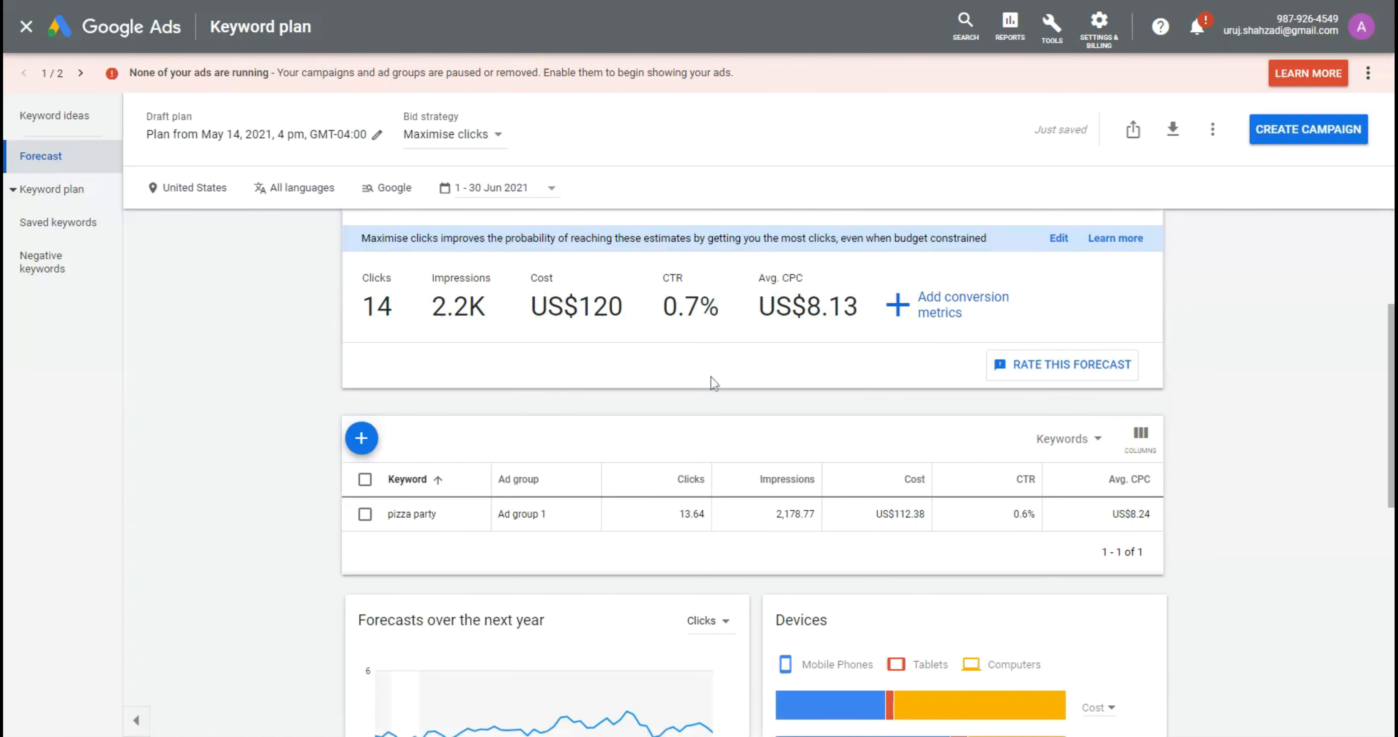
{"action": "scroll", "coordinate": [712, 384], "scroll_direction": "down", "scroll_amount": 2}
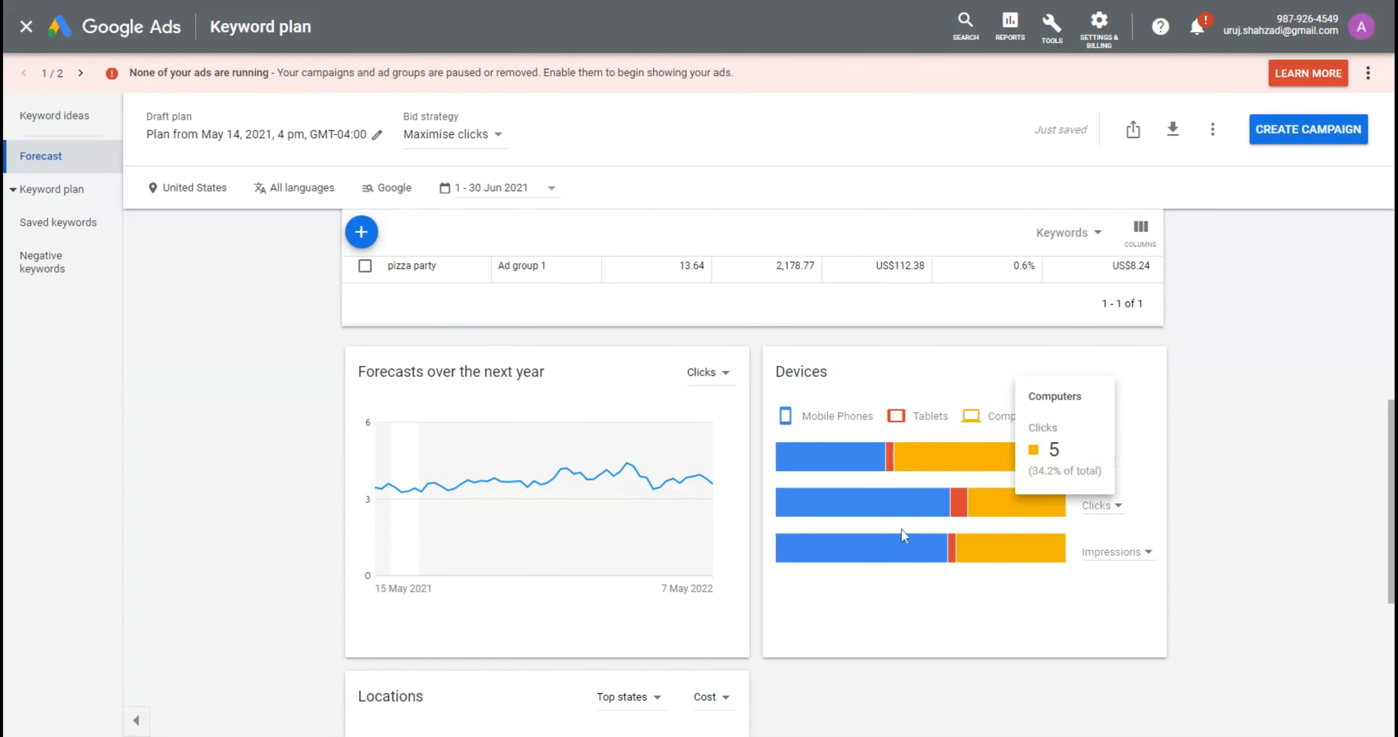
{"action": "mouse_move", "coordinate": [833, 473]}
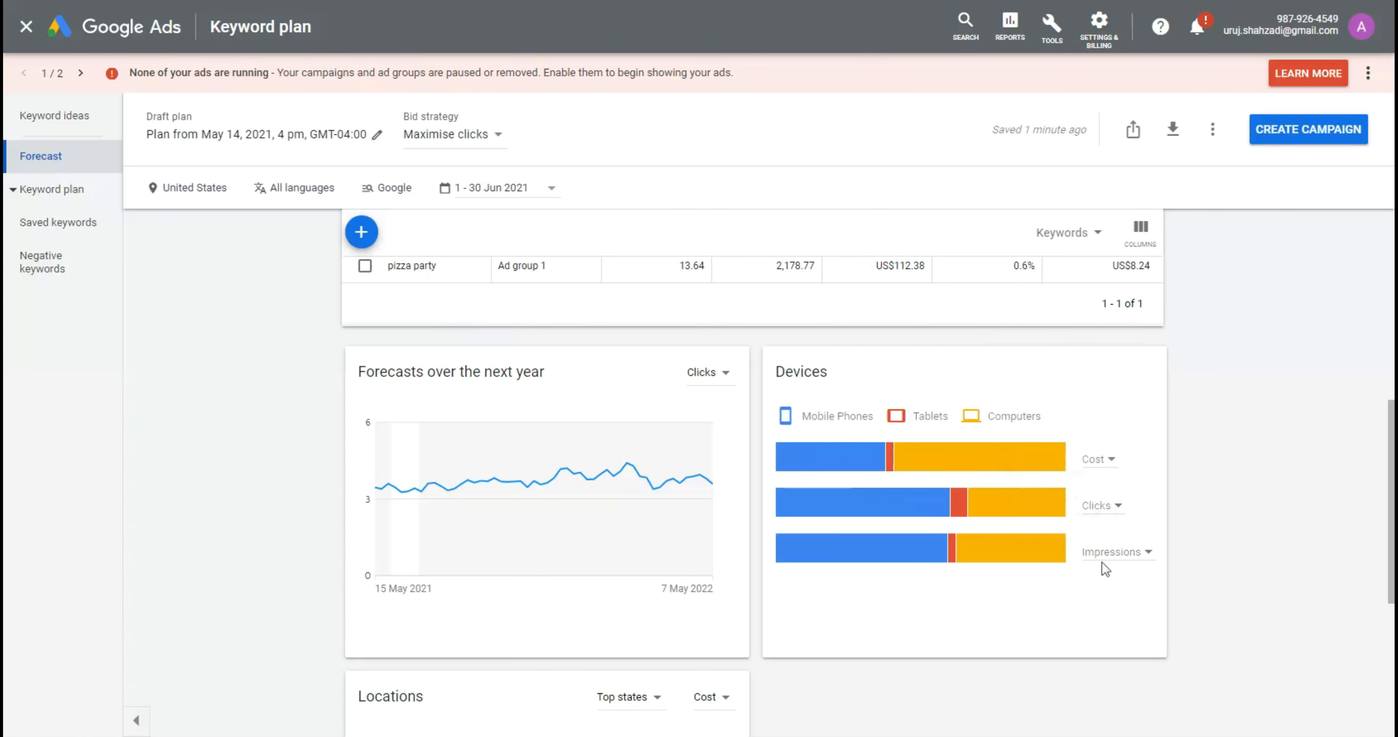
{"action": "mouse_move", "coordinate": [867, 567]}
{"action": "mouse_move", "coordinate": [794, 504]}
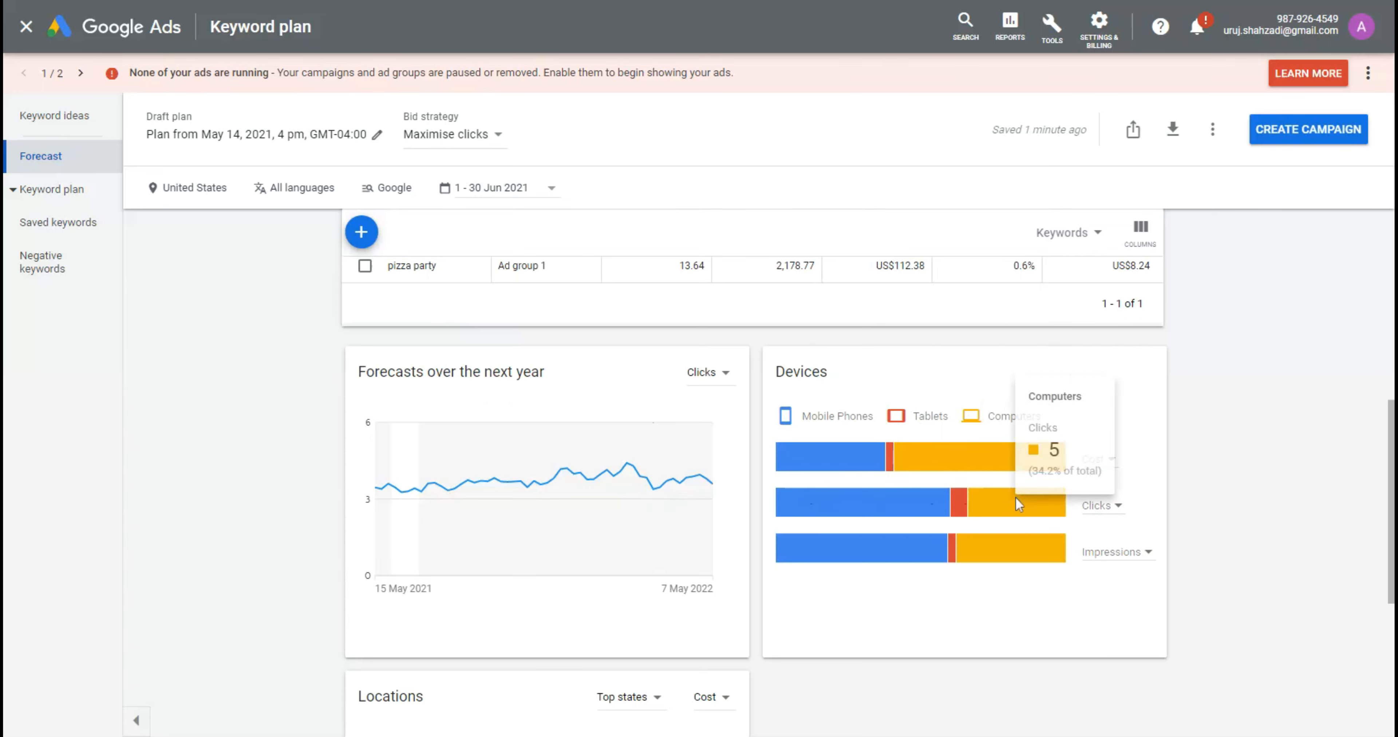
{"action": "mouse_move", "coordinate": [639, 515]}
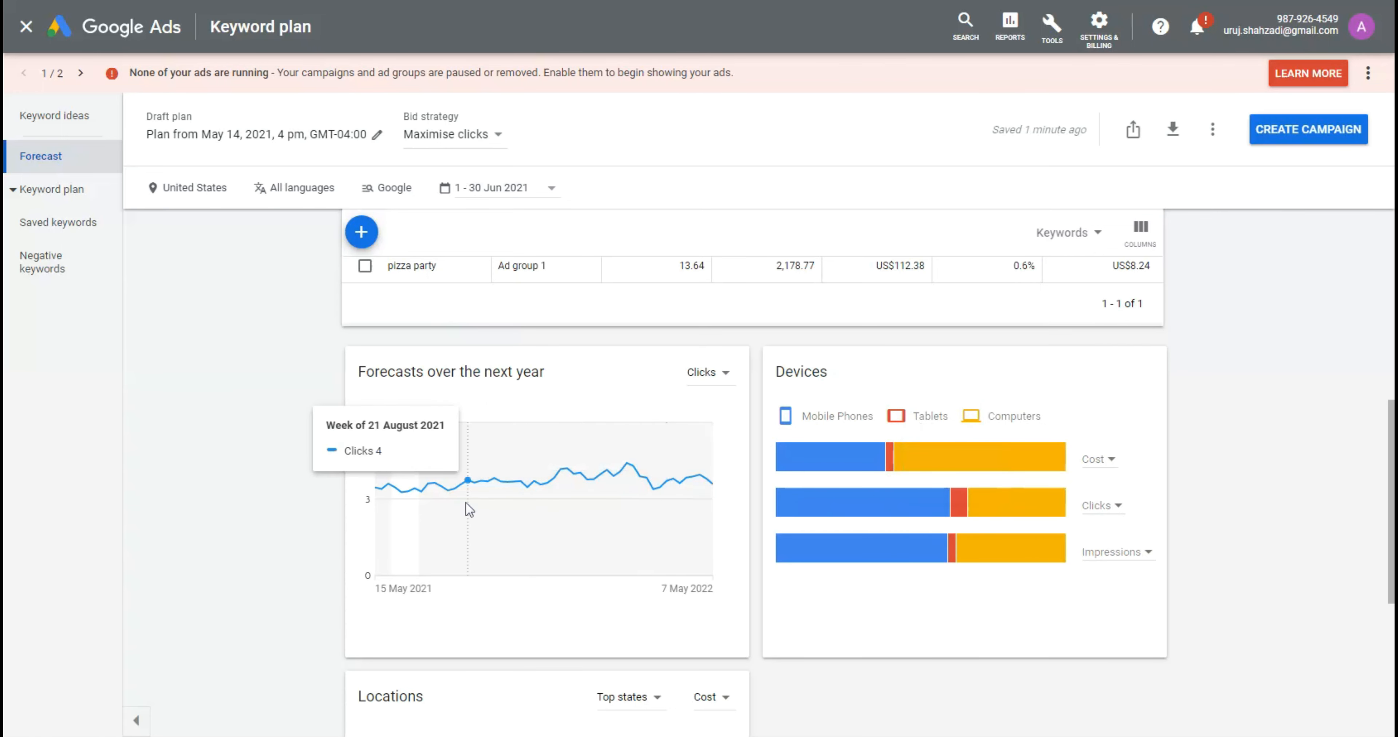
Examine the forecast's Locations breakdown and check its available region types and metrics, keeping Top states and Cost
{"action": "scroll", "coordinate": [603, 495], "scroll_direction": "down", "scroll_amount": 1}
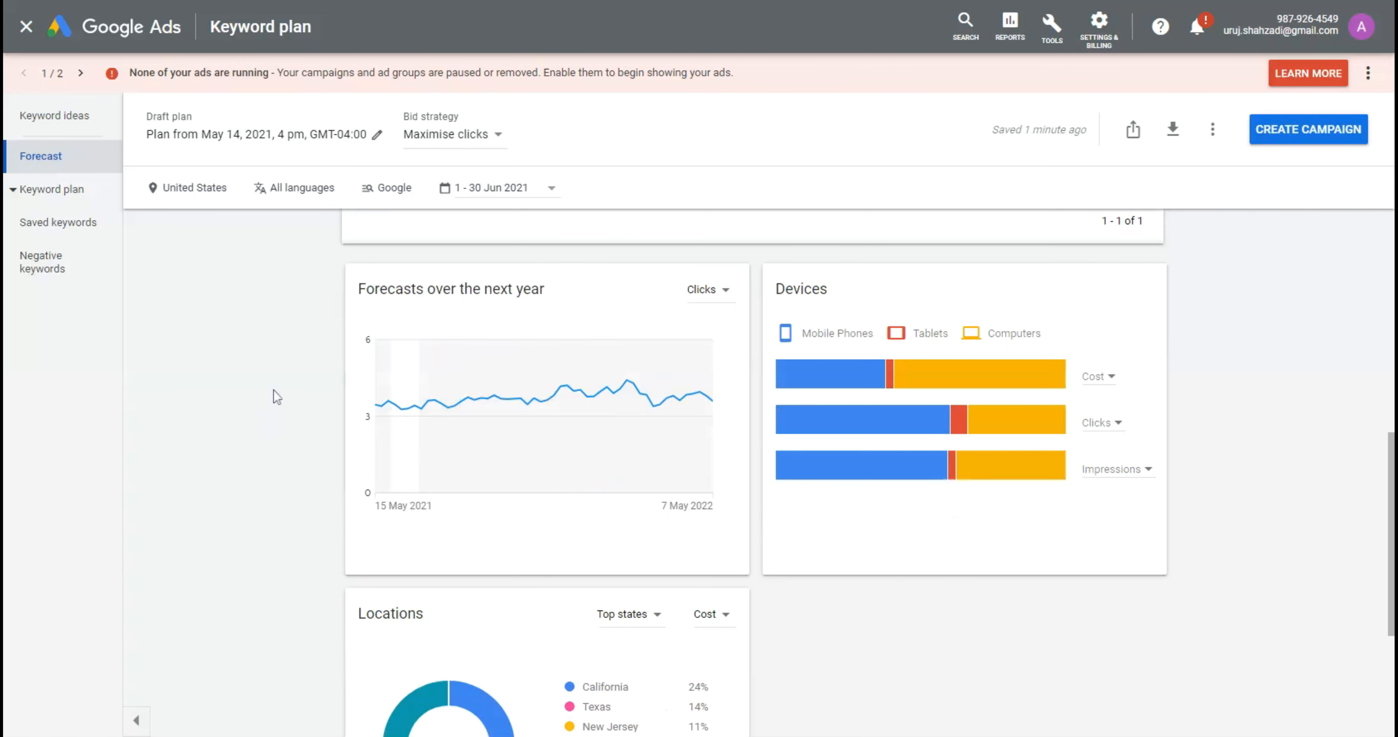
{"action": "scroll", "coordinate": [277, 397], "scroll_direction": "down", "scroll_amount": 2}
{"action": "scroll", "coordinate": [276, 398], "scroll_direction": "down", "scroll_amount": 2}
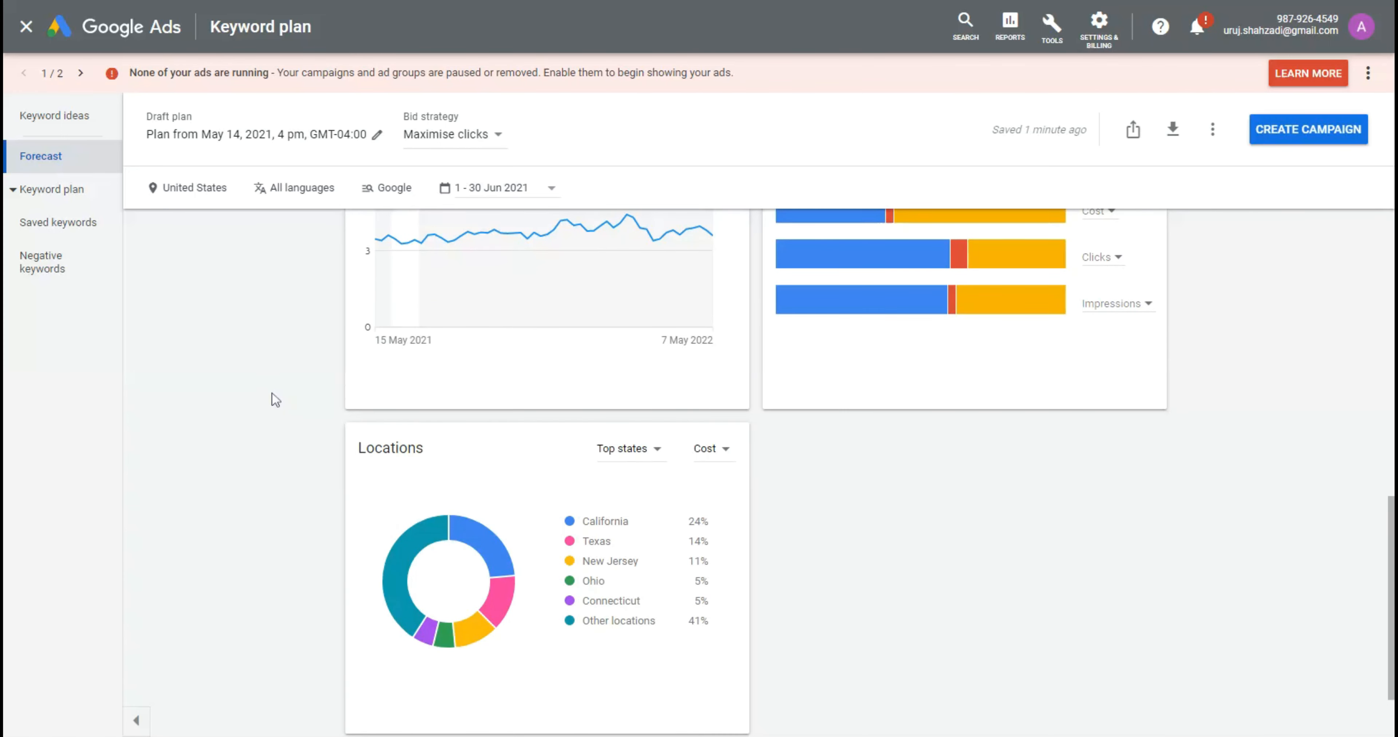
{"action": "scroll", "coordinate": [271, 393], "scroll_direction": "down", "scroll_amount": 2}
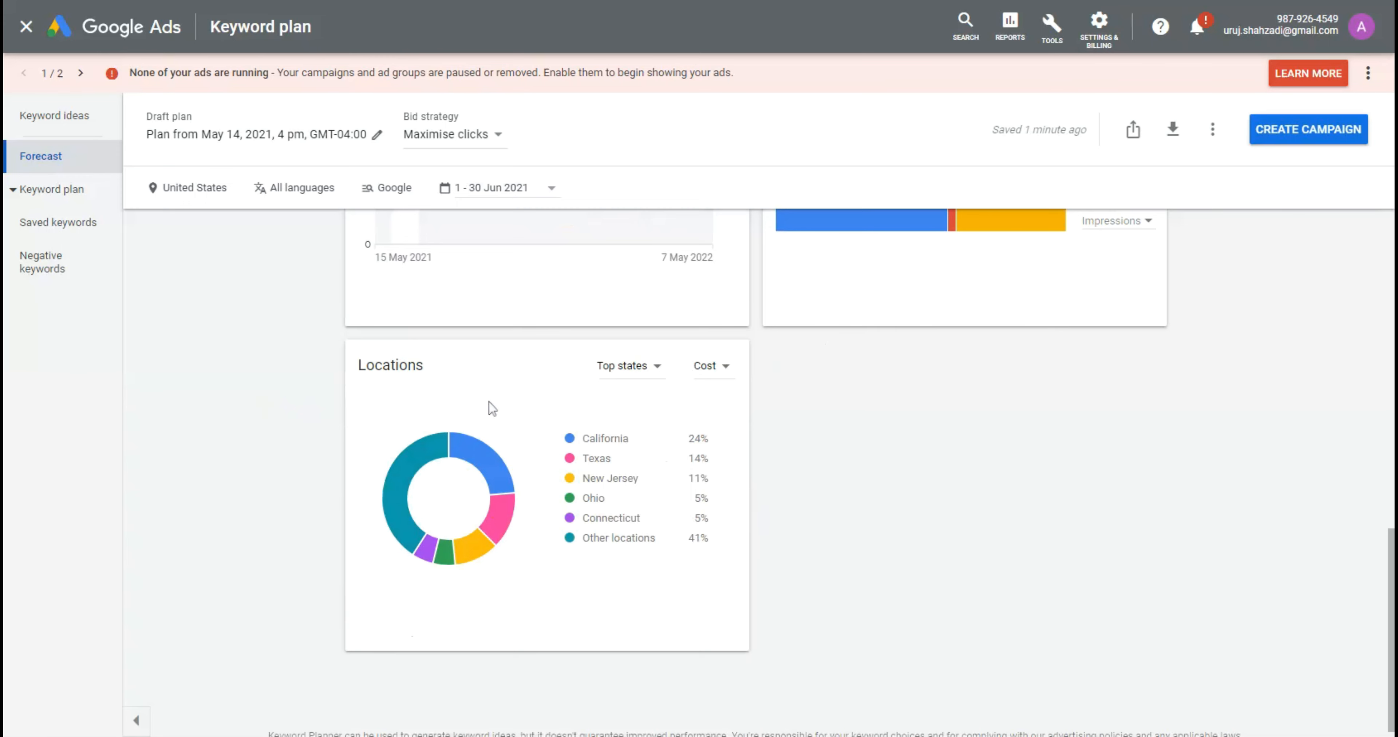
{"action": "left_click", "coordinate": [714, 369]}
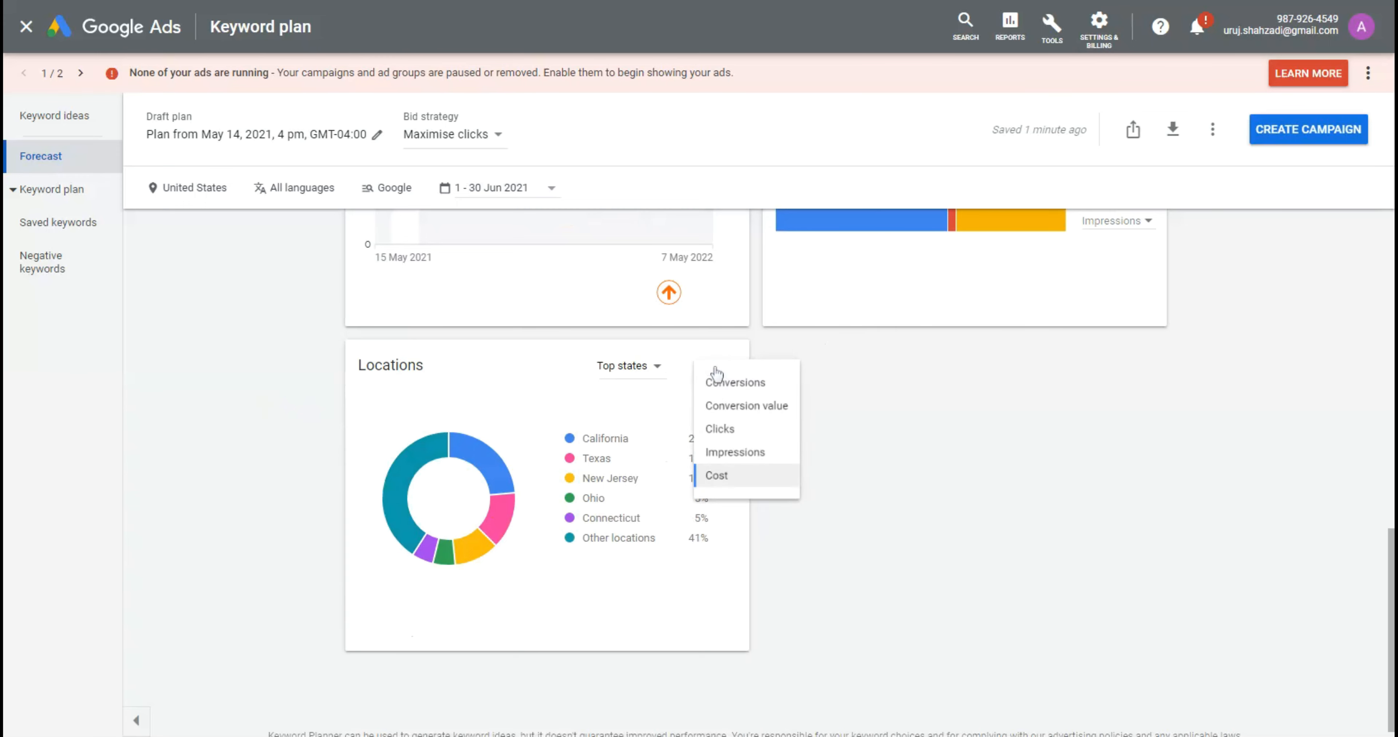
{"action": "left_click", "coordinate": [639, 373]}
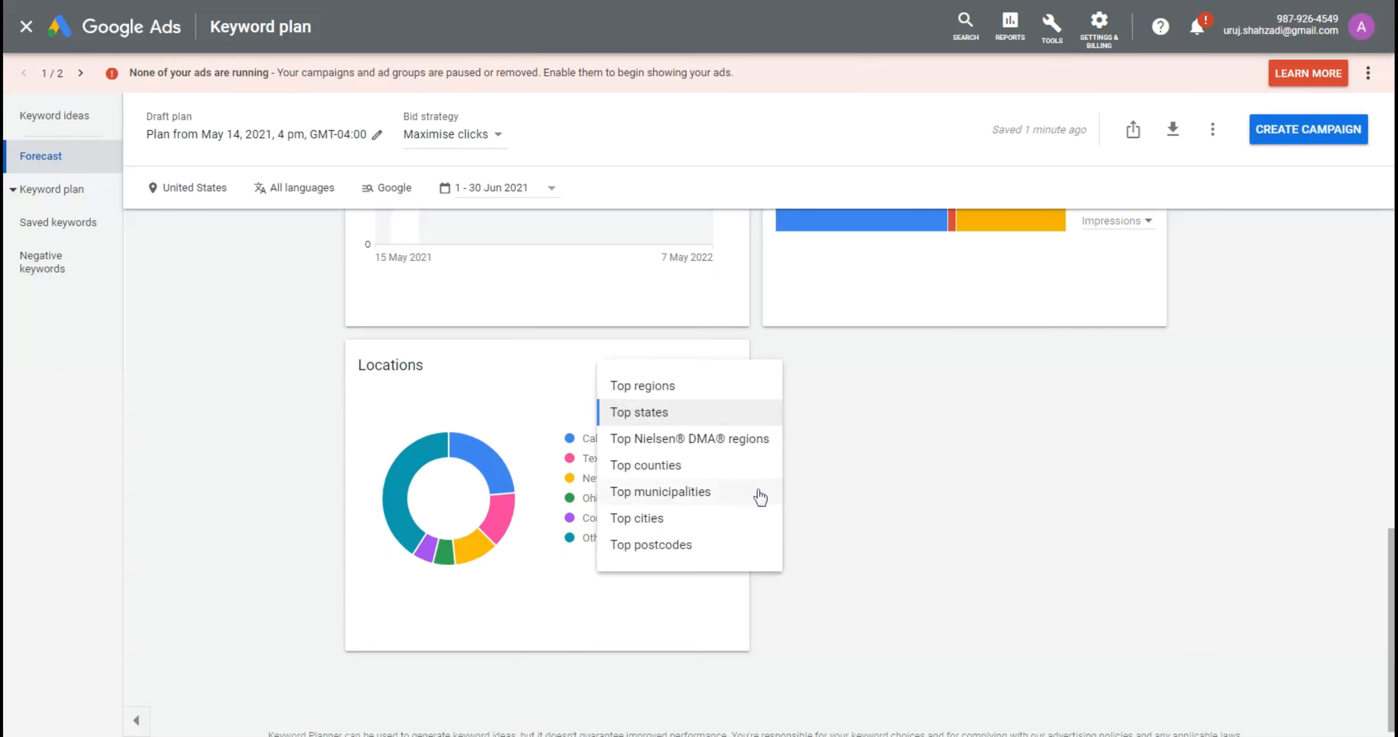
{"action": "left_click", "coordinate": [839, 408]}
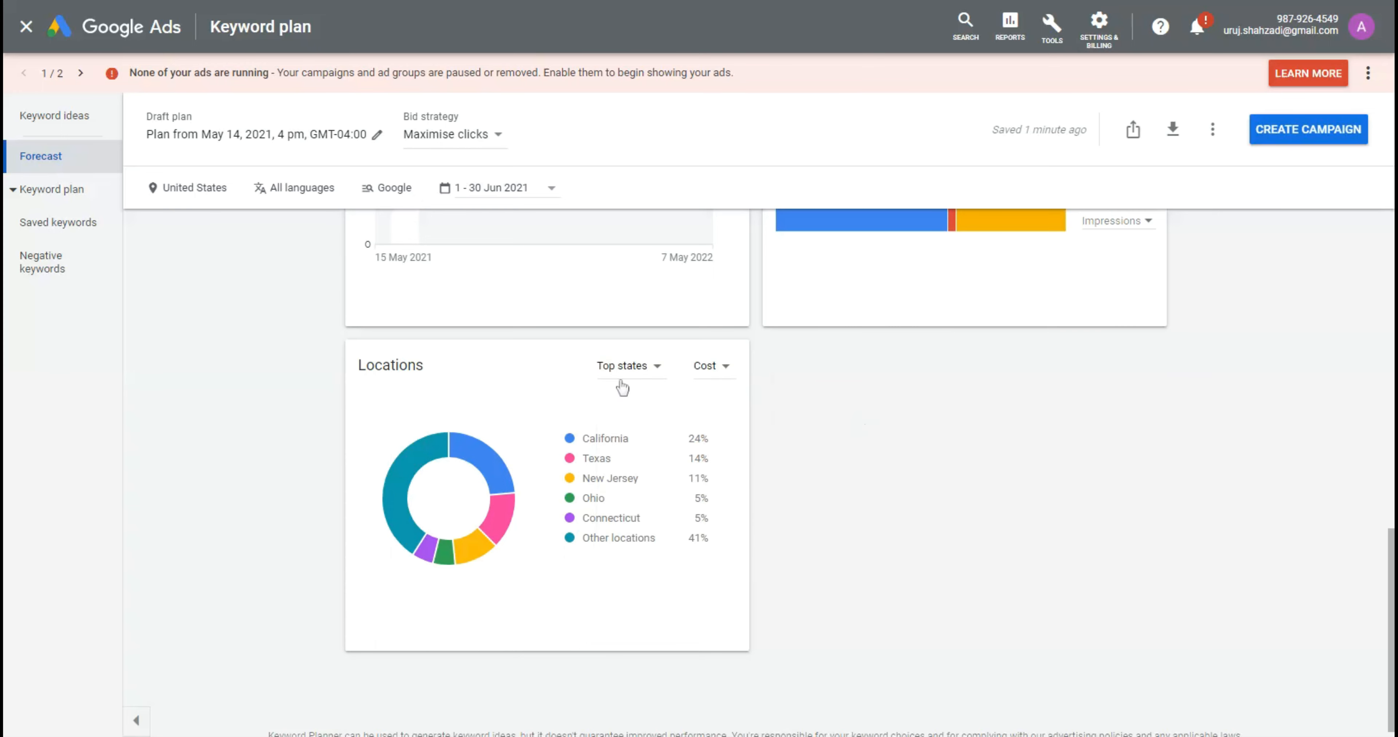
{"action": "left_click", "coordinate": [712, 378]}
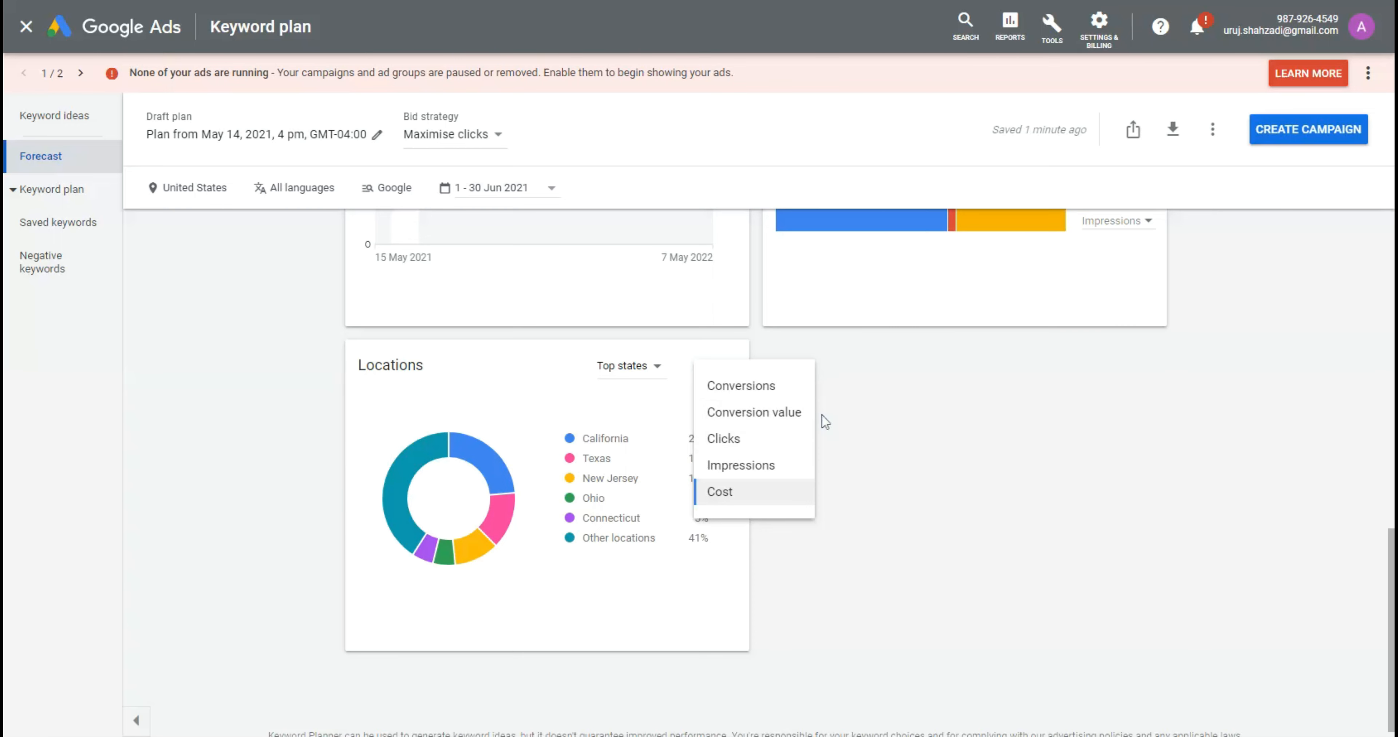
{"action": "left_click", "coordinate": [916, 445]}
Review the charts, the keyword forecast table and the plan's targeting settings once more
{"action": "scroll", "coordinate": [575, 411], "scroll_direction": "up", "scroll_amount": 3}
{"action": "mouse_move", "coordinate": [597, 418]}
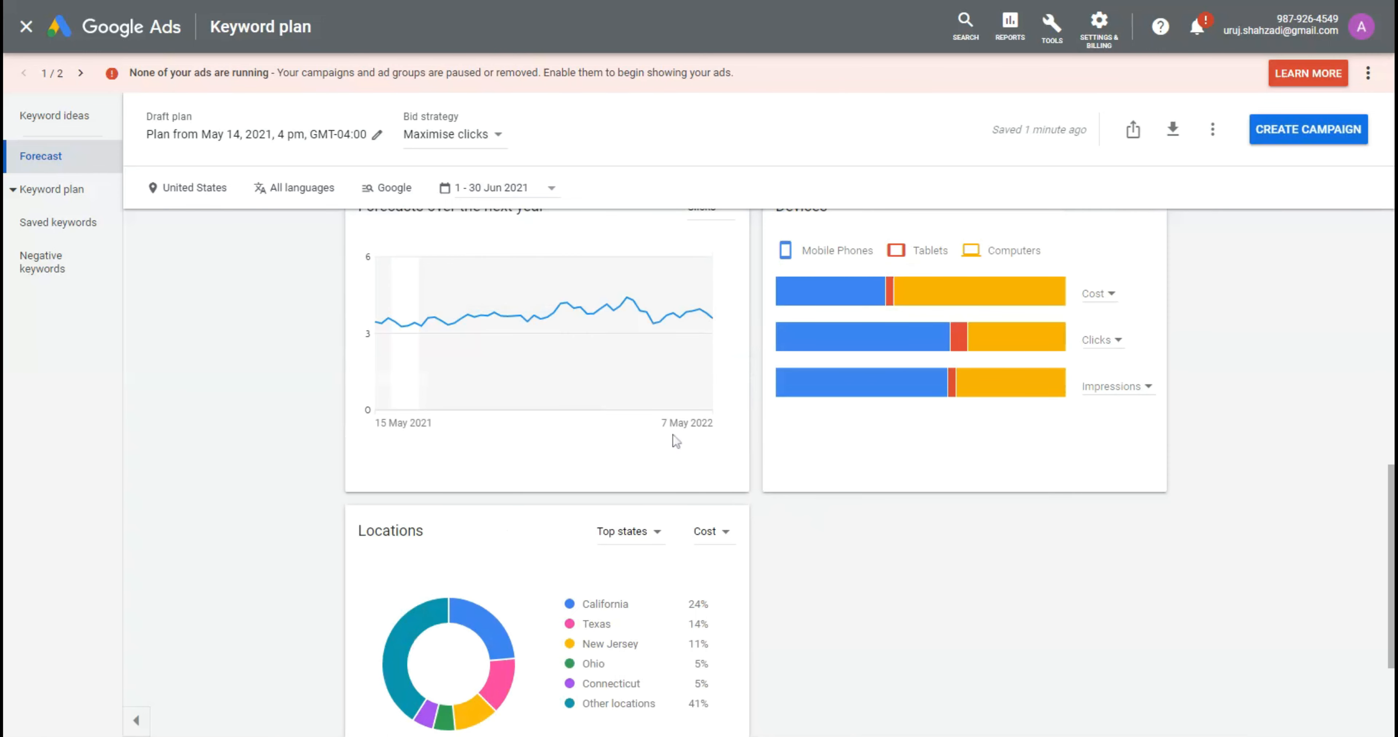
{"action": "scroll", "coordinate": [749, 452], "scroll_direction": "up", "scroll_amount": 5}
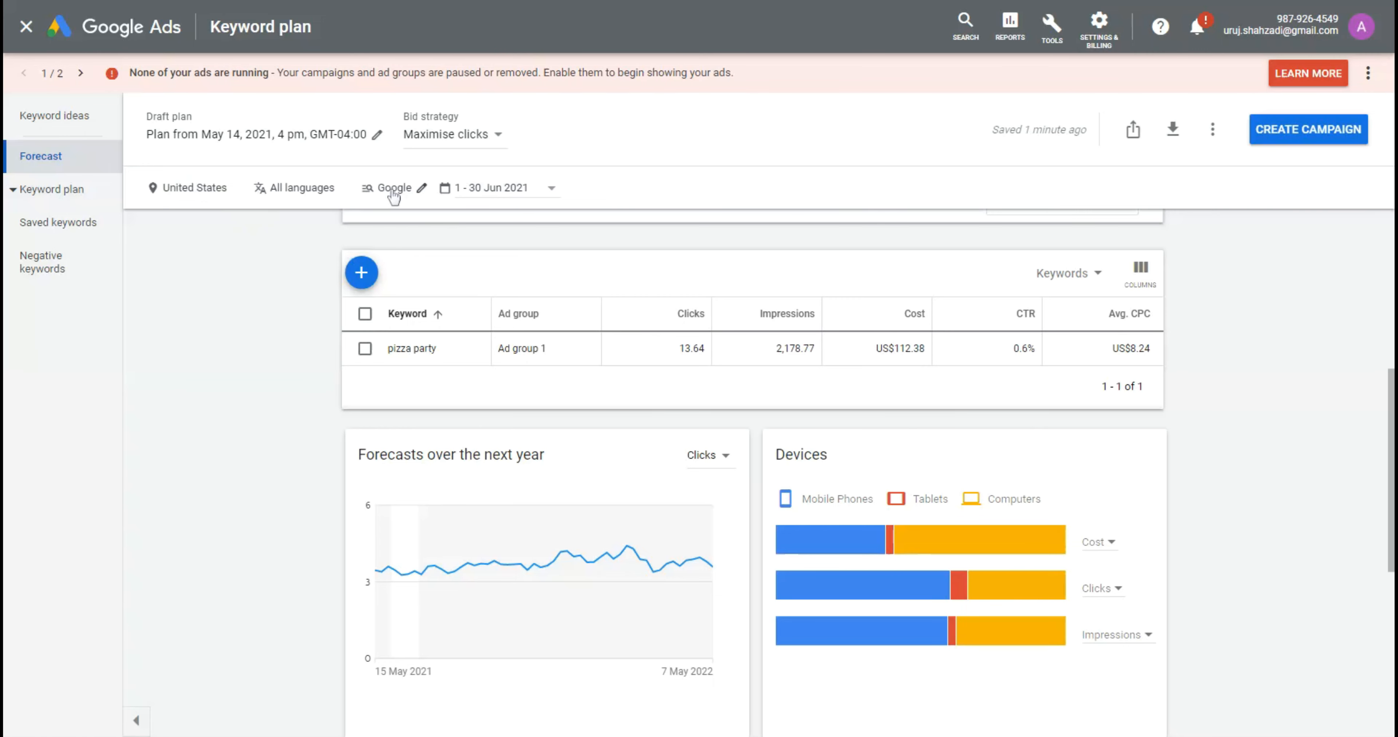
{"action": "scroll", "coordinate": [489, 320], "scroll_direction": "down", "scroll_amount": 2}
{"action": "scroll", "coordinate": [811, 405], "scroll_direction": "up", "scroll_amount": 5}
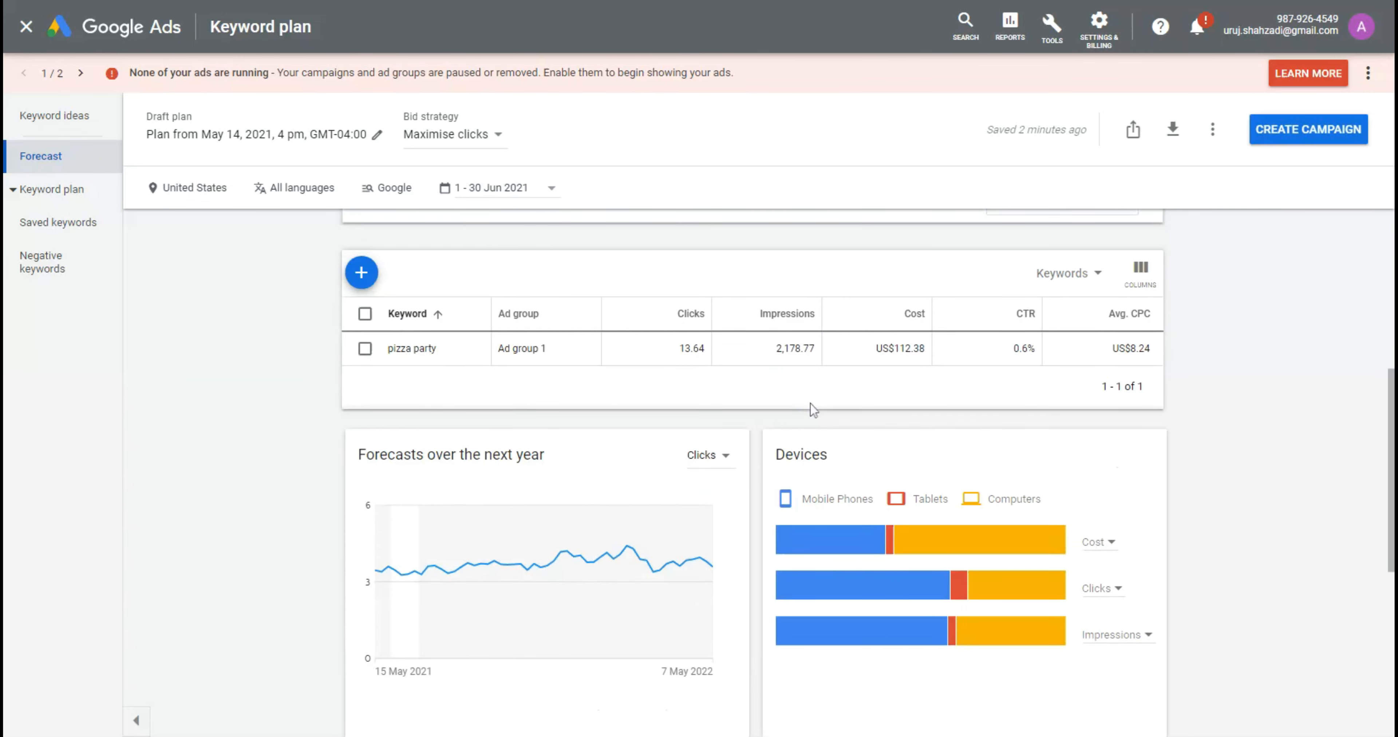